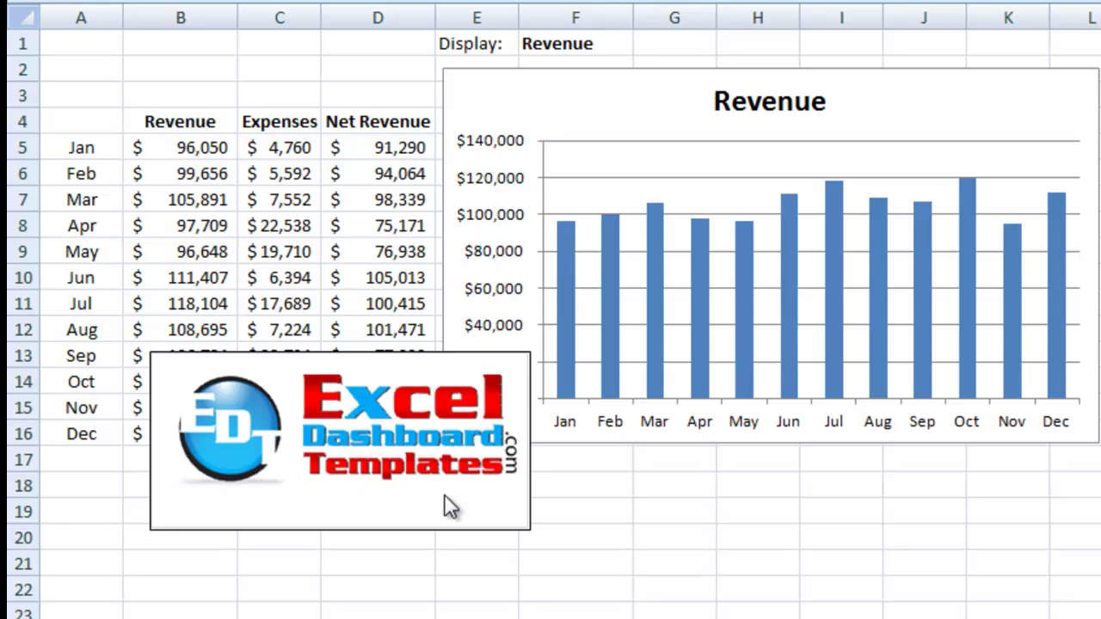
# Switch the F1 Display list to Expenses, Net Revenue, Revenue, then Net Revenue again
pyautogui.click(341, 498)
pyautogui.click(423, 460)
pyautogui.click(591, 40)
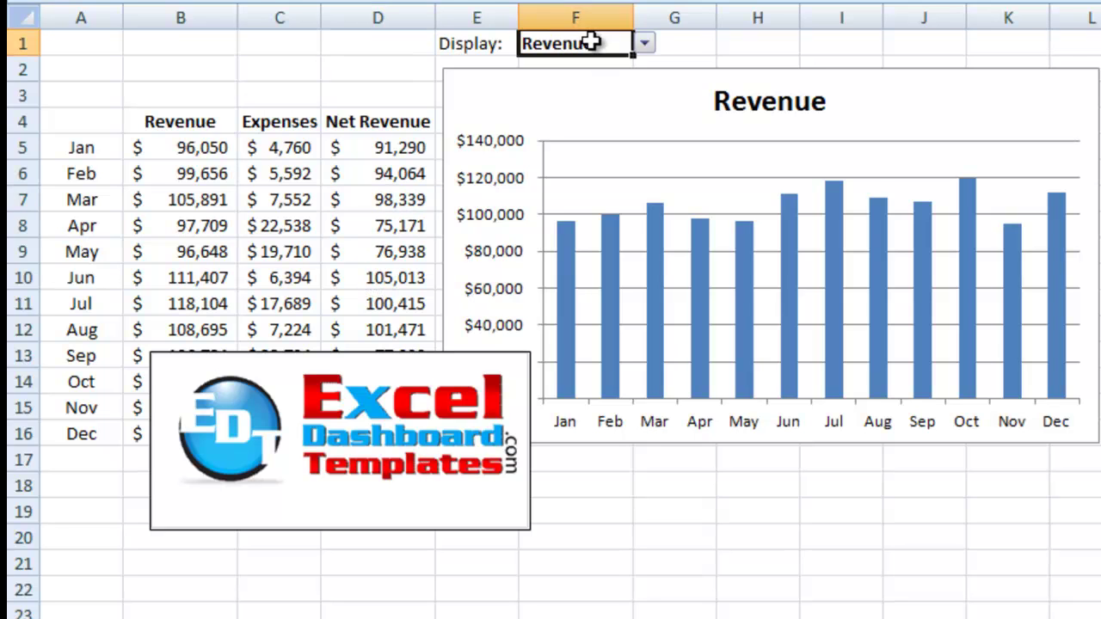
pyautogui.click(645, 42)
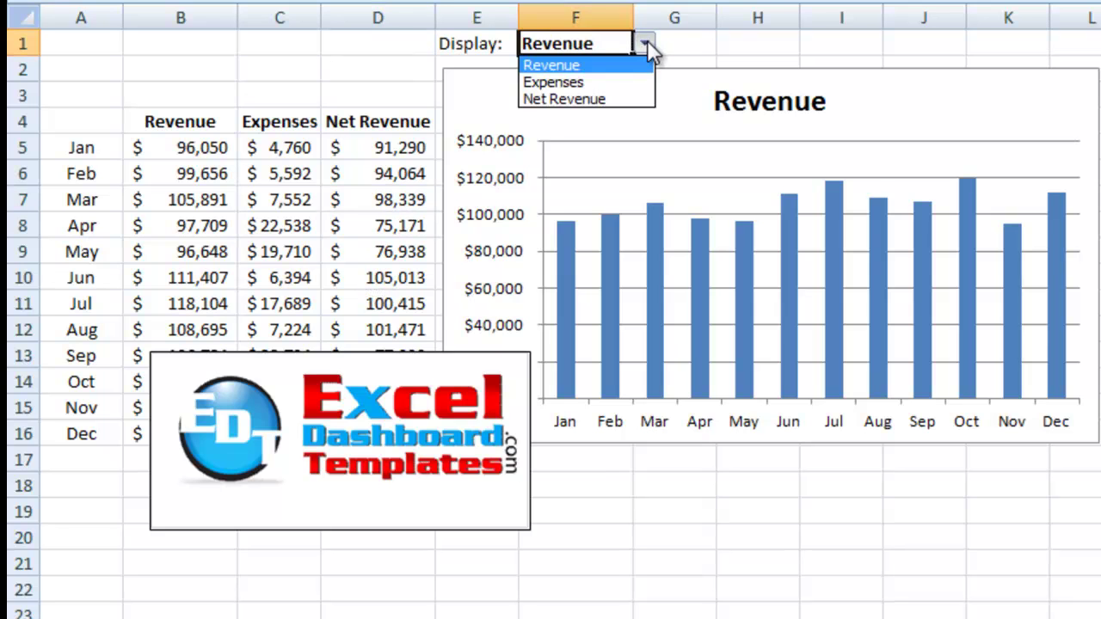
pyautogui.click(589, 83)
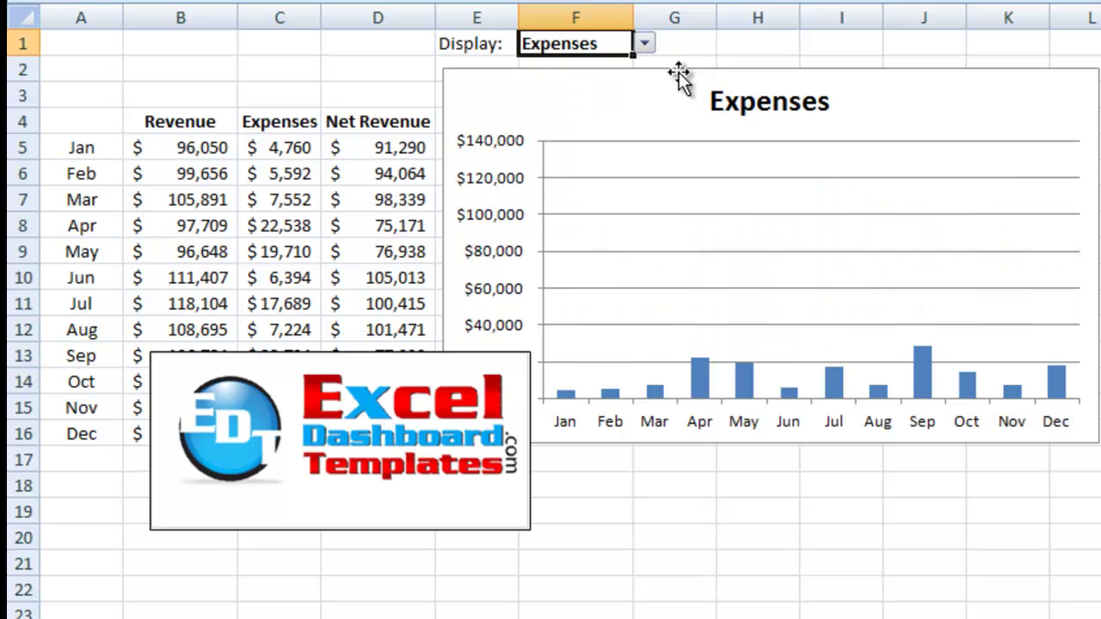
pyautogui.click(643, 43)
pyautogui.click(632, 96)
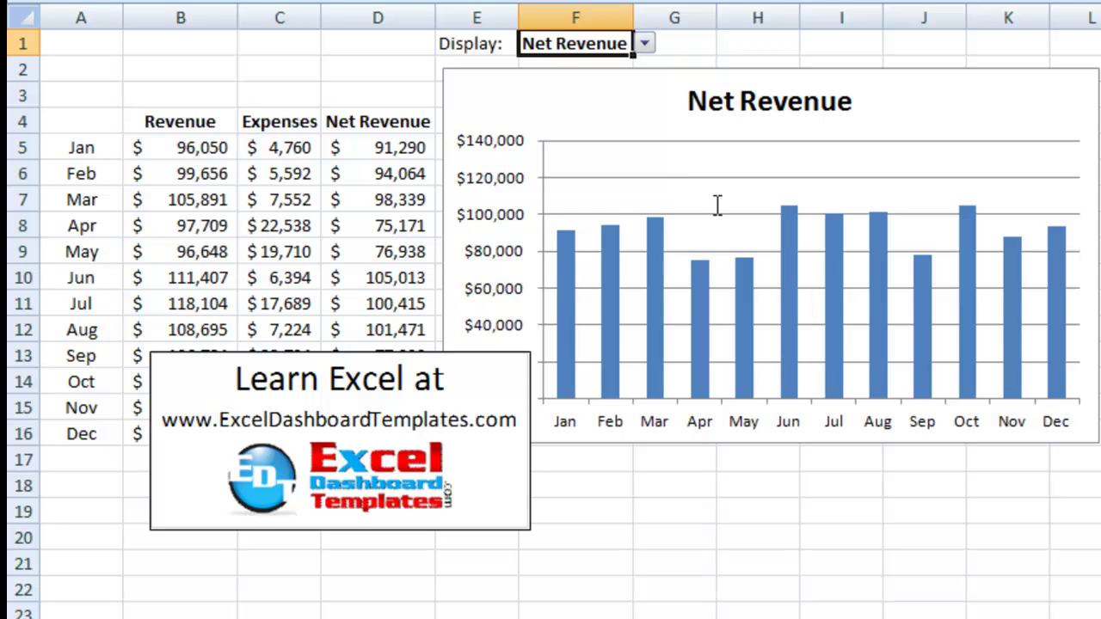
pyautogui.click(644, 44)
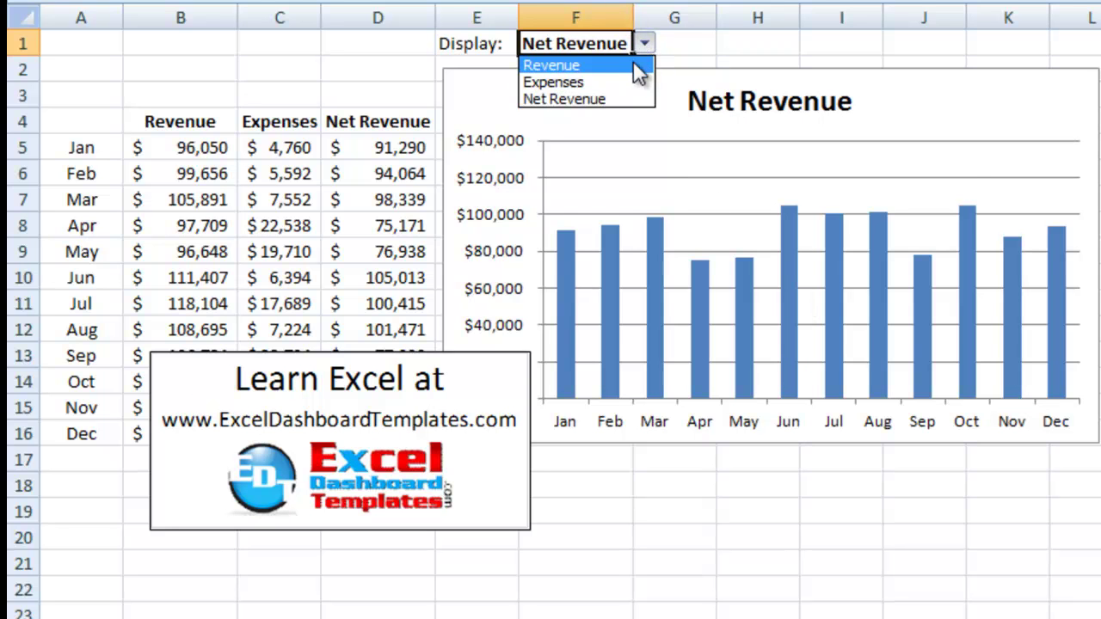
pyautogui.click(633, 61)
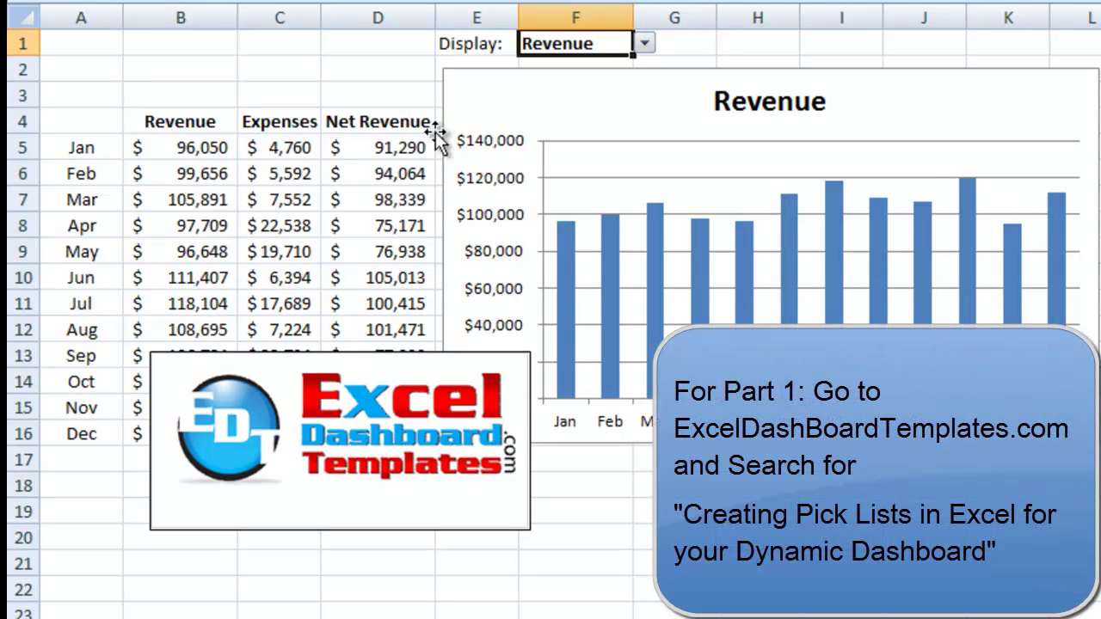
pyautogui.click(644, 44)
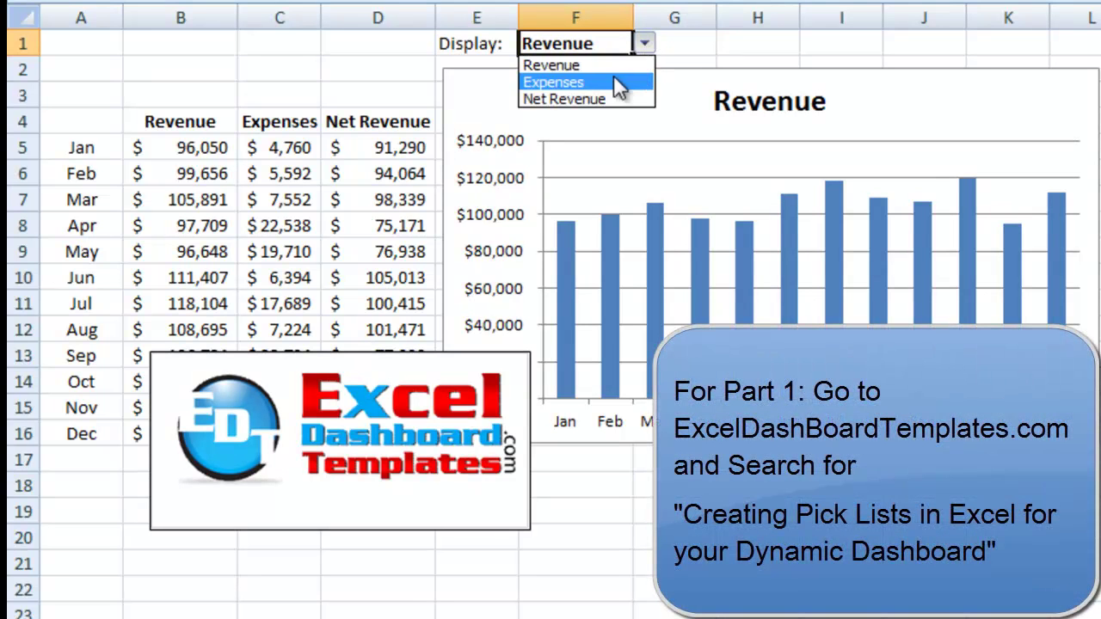
pyautogui.click(603, 98)
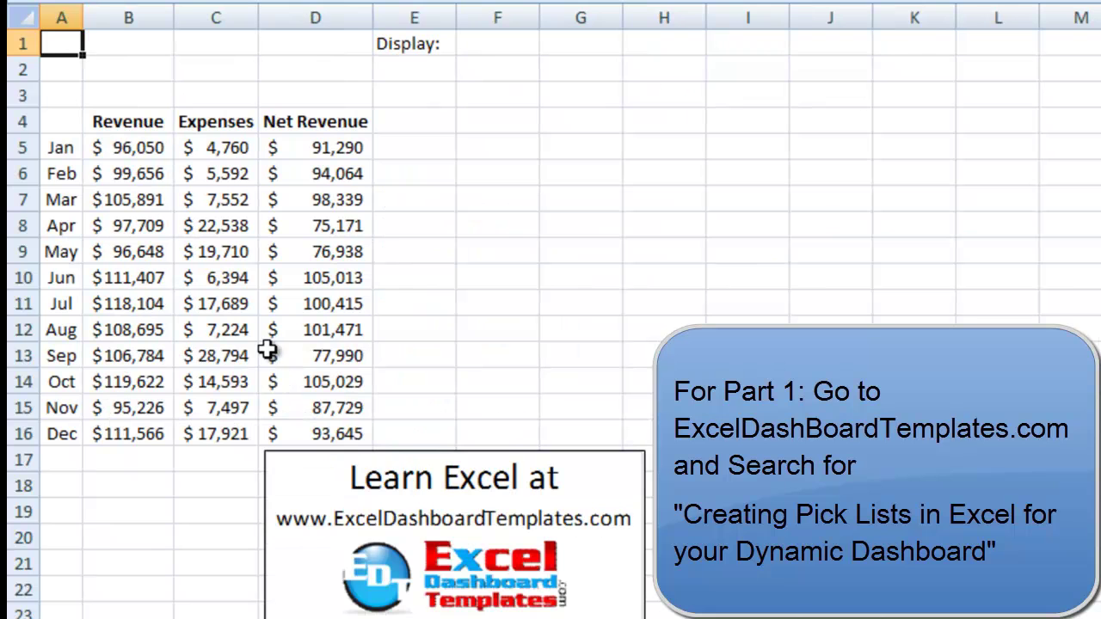
pyautogui.click(270, 352)
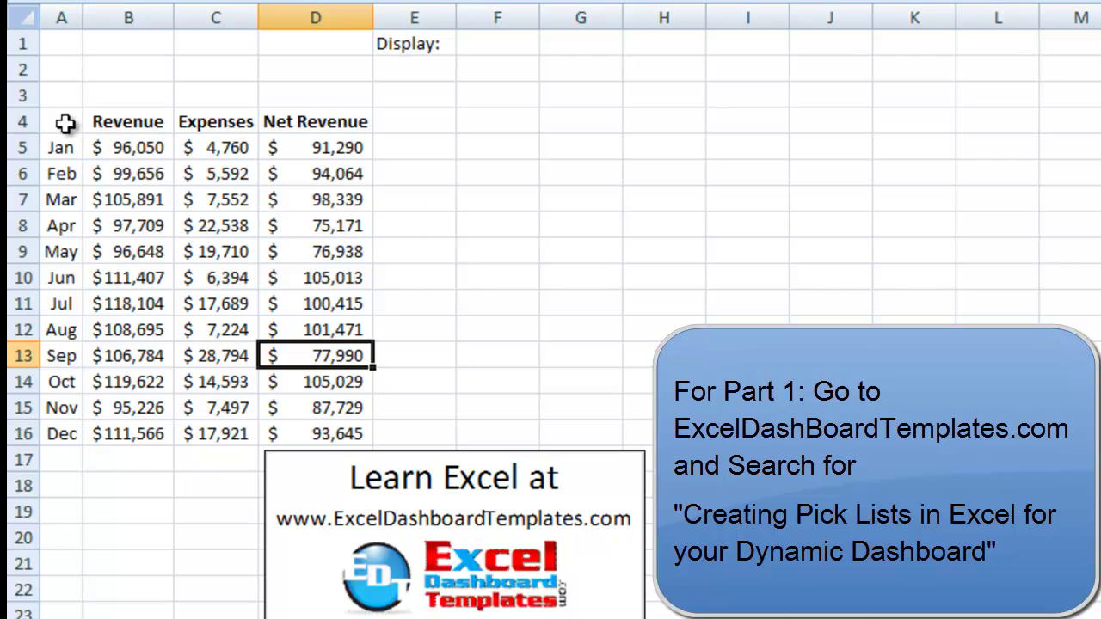
pyautogui.moveTo(66, 124); pyautogui.dragTo(283, 430)
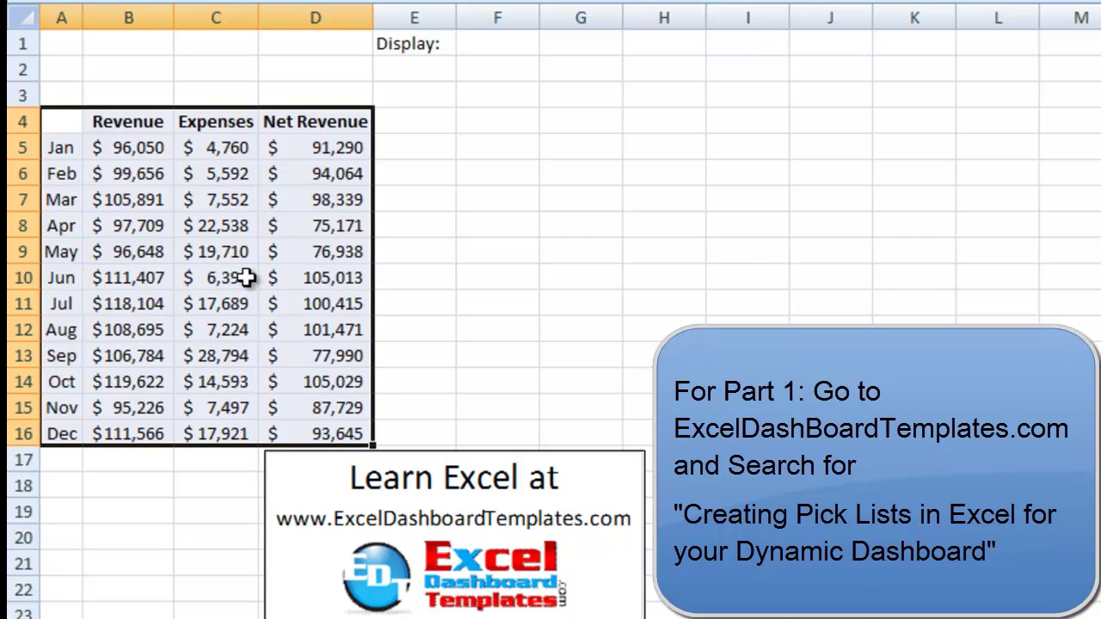
pyautogui.click(207, 142)
pyautogui.click(148, 121)
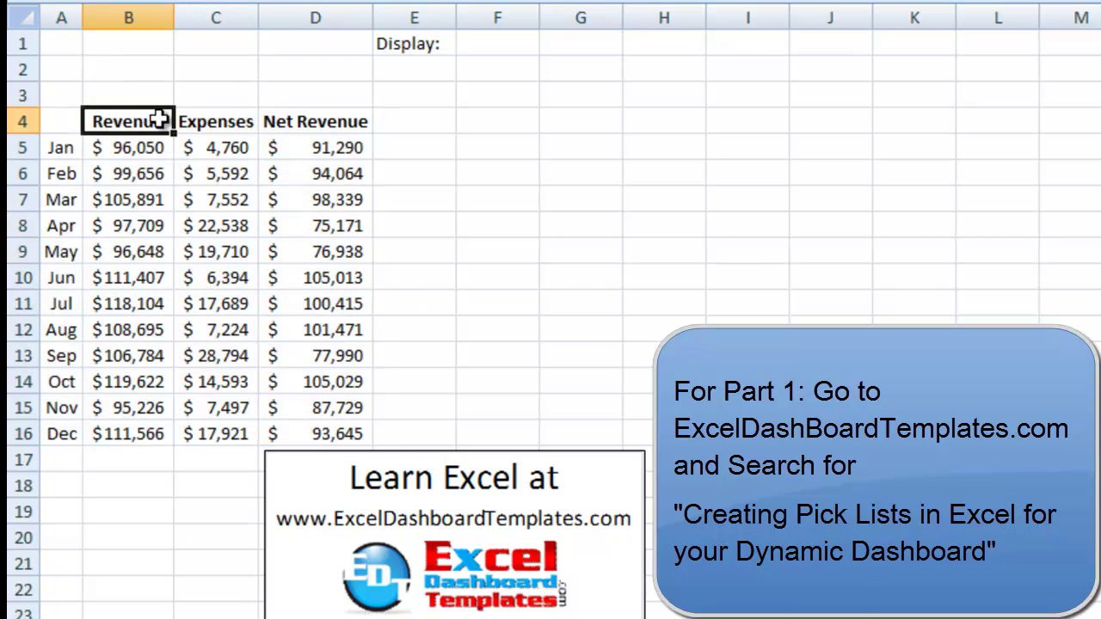
pyautogui.click(200, 118)
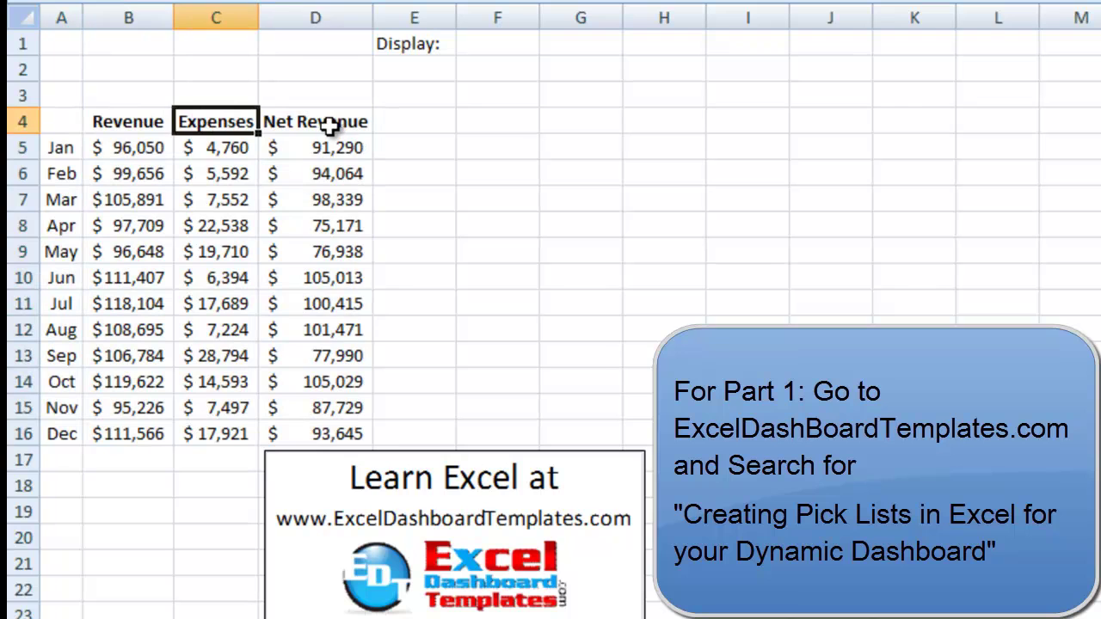
pyautogui.moveTo(330, 126); pyautogui.dragTo(320, 324)
pyautogui.click(284, 179)
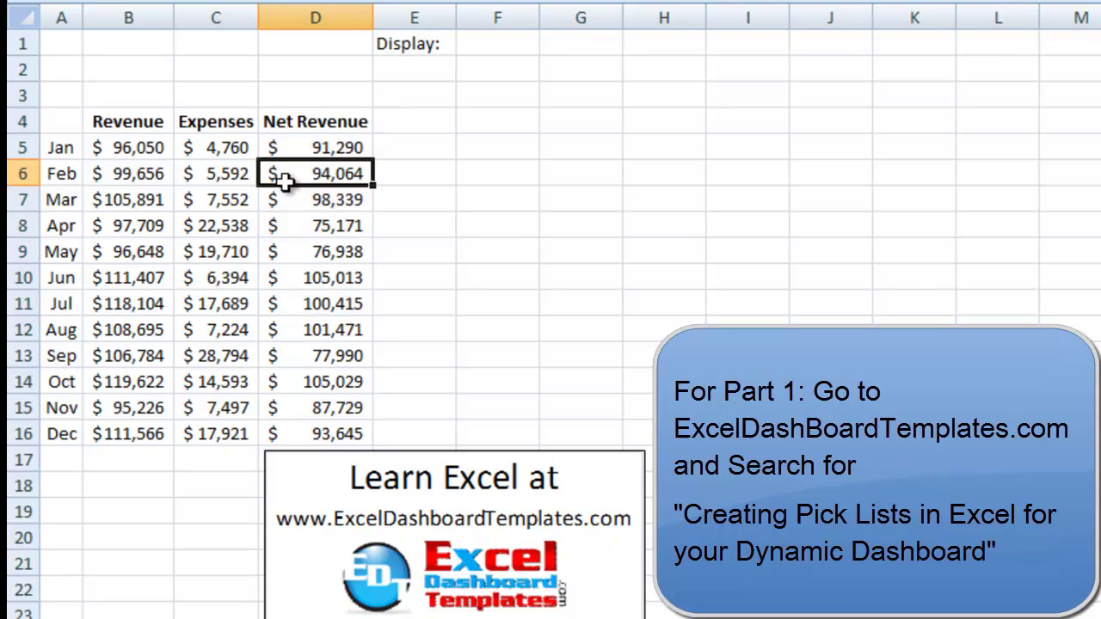
pyautogui.click(440, 116)
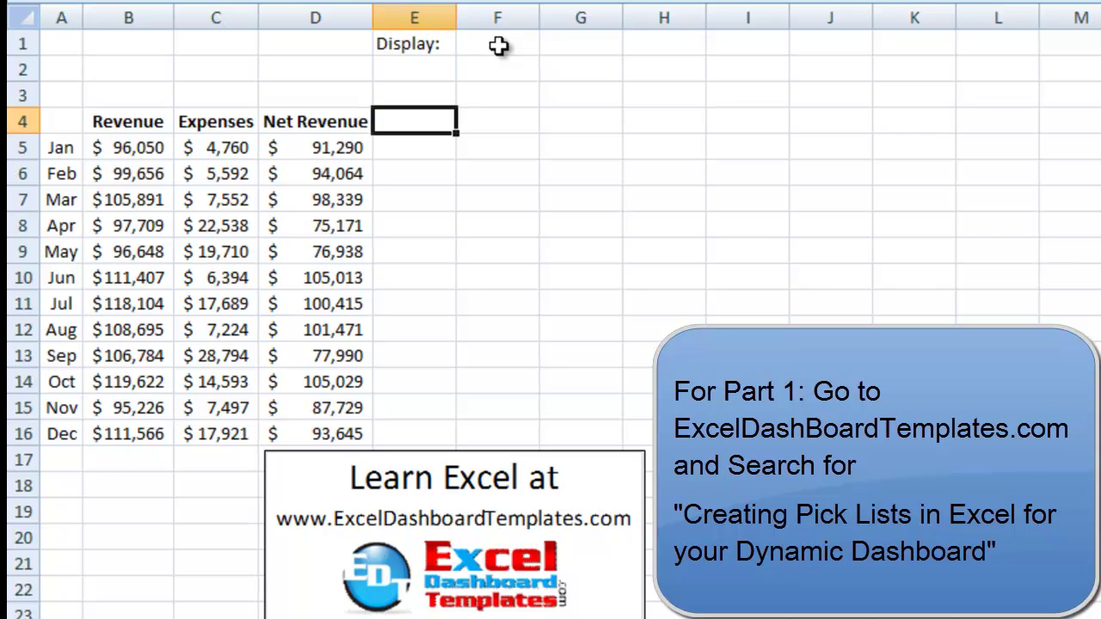
pyautogui.click(499, 45)
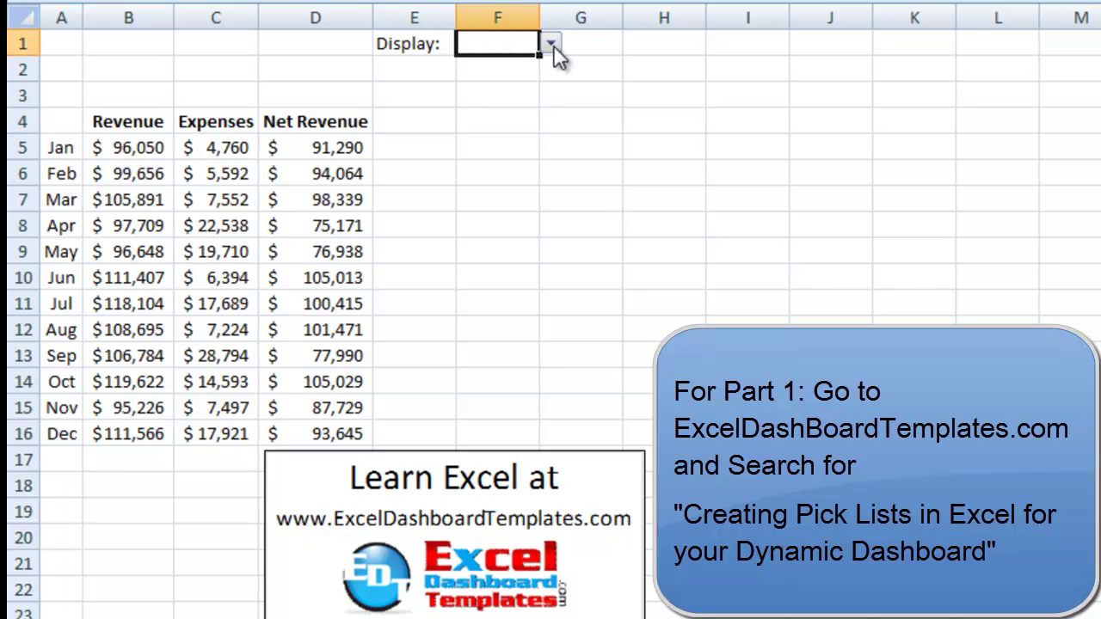
pyautogui.click(550, 45)
pyautogui.click(456, 191)
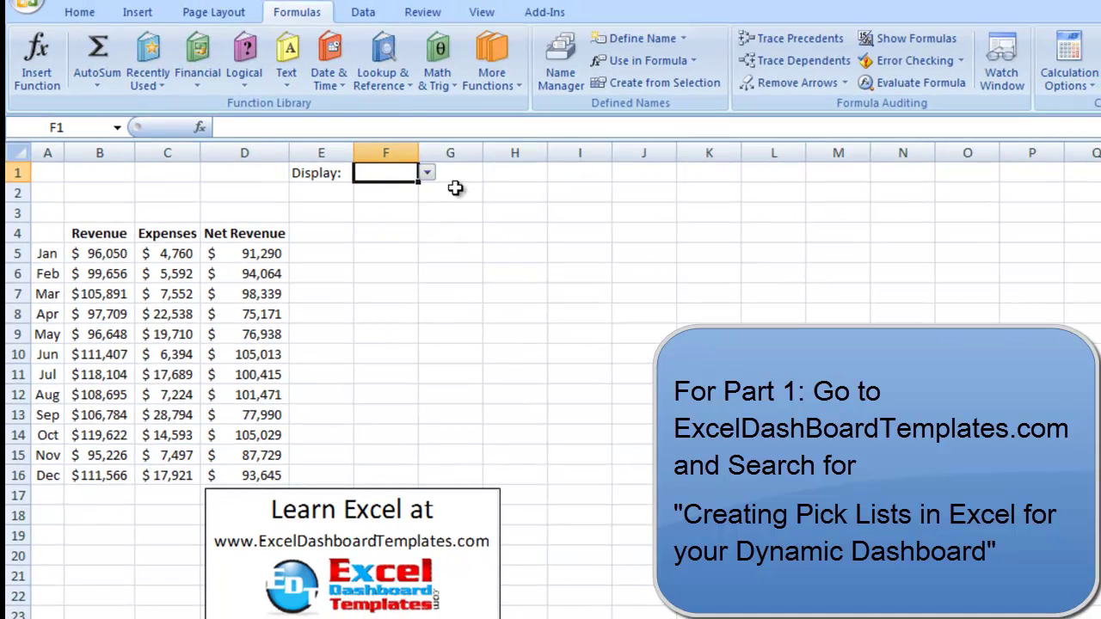
# Set F1's List data validation source to the headers B4:D4
pyautogui.click(354, 12)
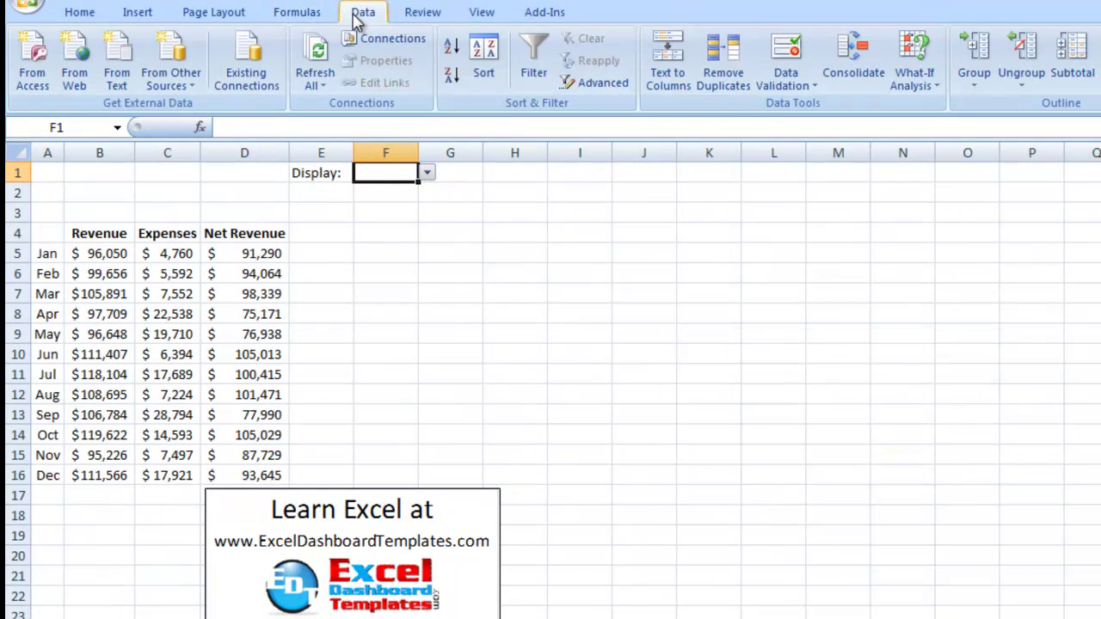
pyautogui.click(785, 50)
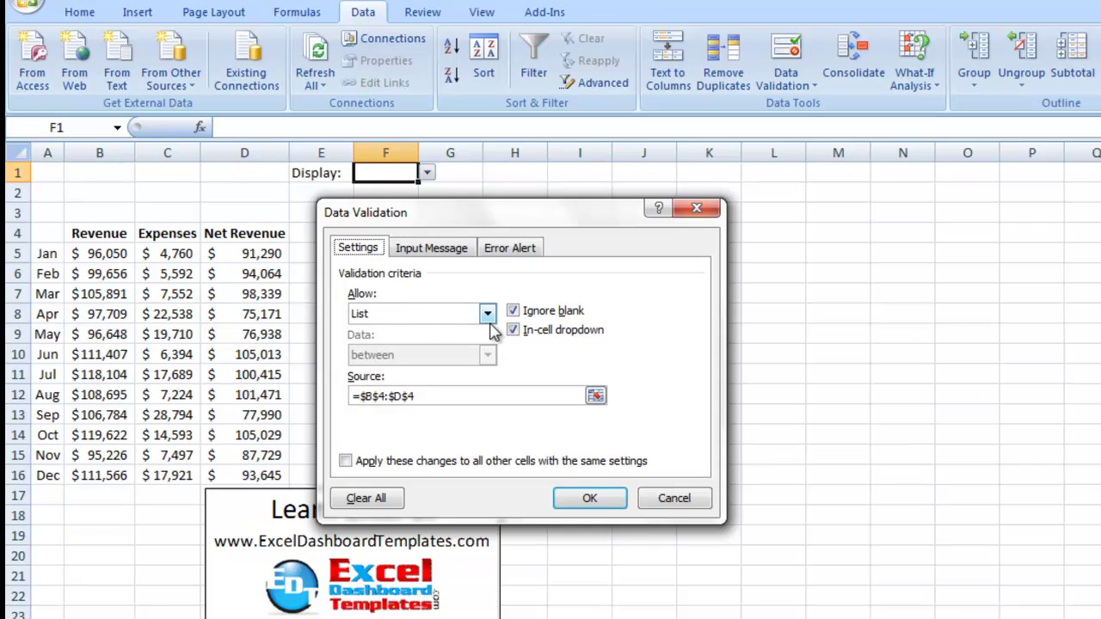
pyautogui.click(487, 313)
pyautogui.click(650, 380)
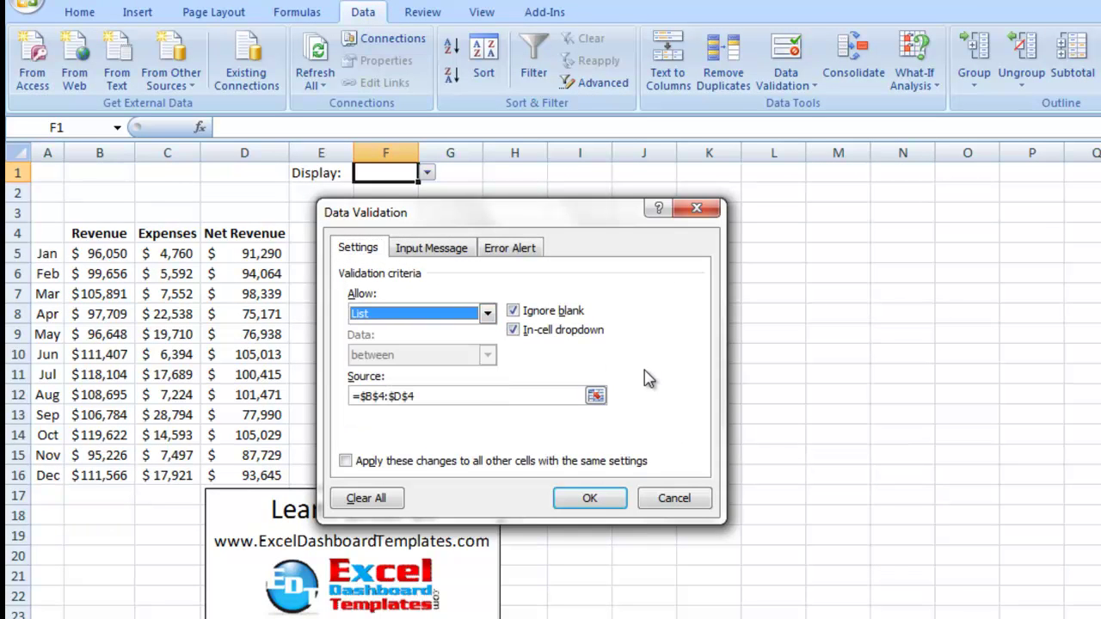
pyautogui.click(438, 395)
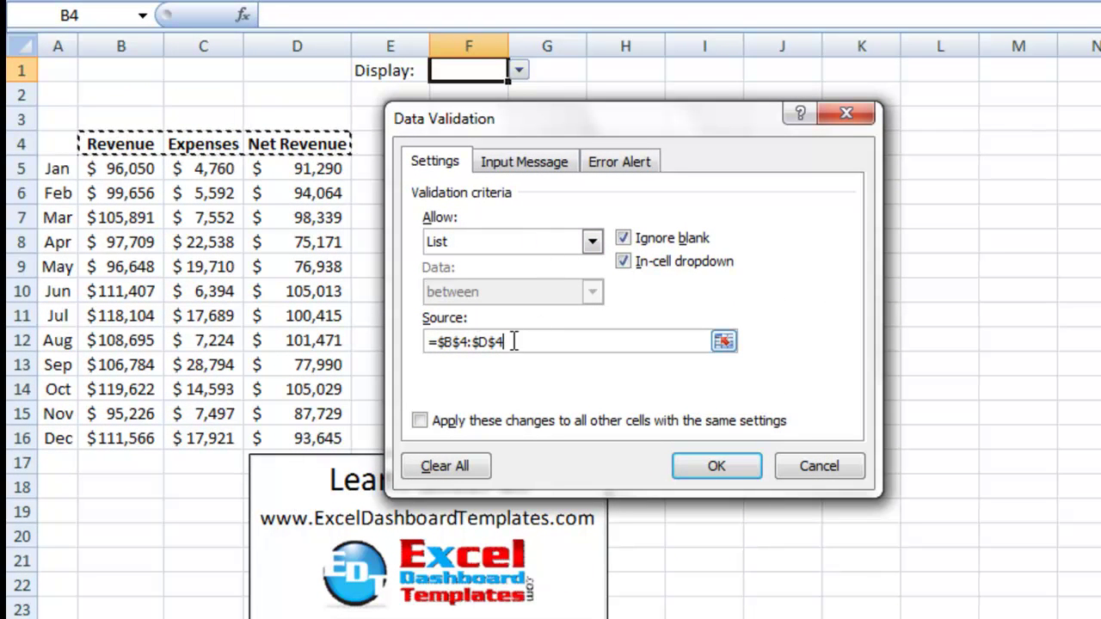
pyautogui.moveTo(513, 342); pyautogui.dragTo(425, 342)
pyautogui.press('BackSpace')
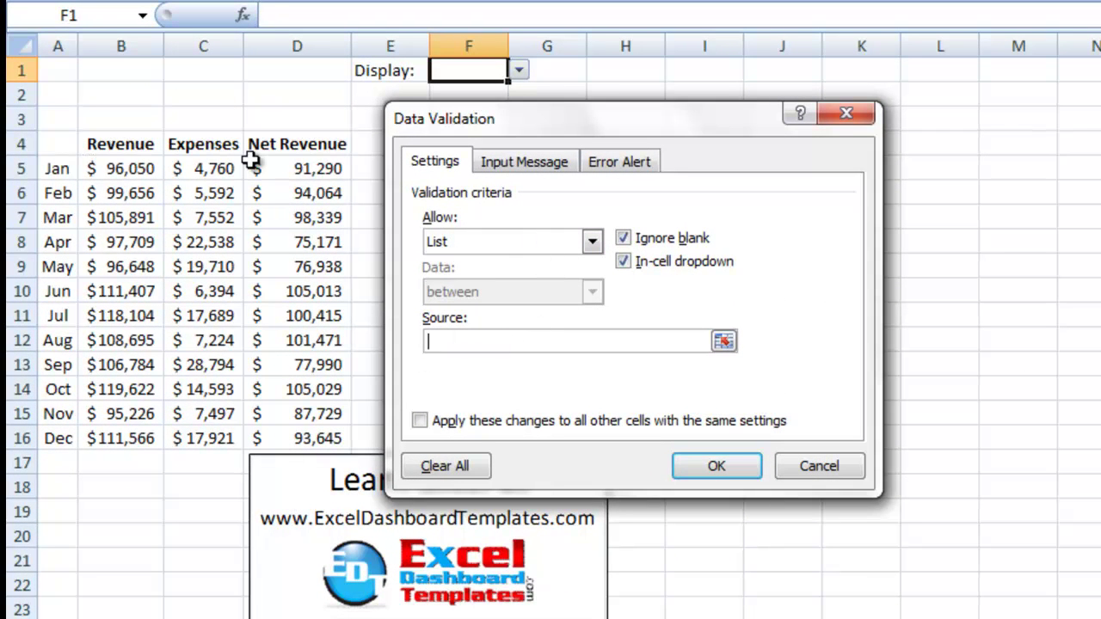
pyautogui.moveTo(140, 145); pyautogui.dragTo(270, 148)
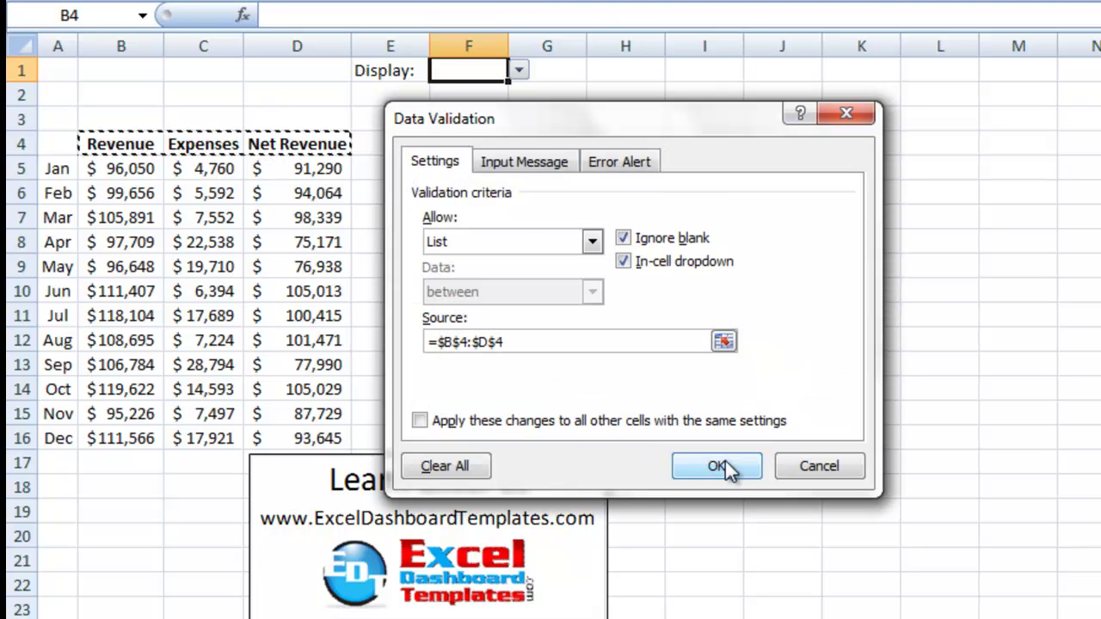
pyautogui.click(722, 466)
# Test the F1 pick list with Expenses, then set it back to Revenue
pyautogui.click(579, 191)
pyautogui.click(498, 69)
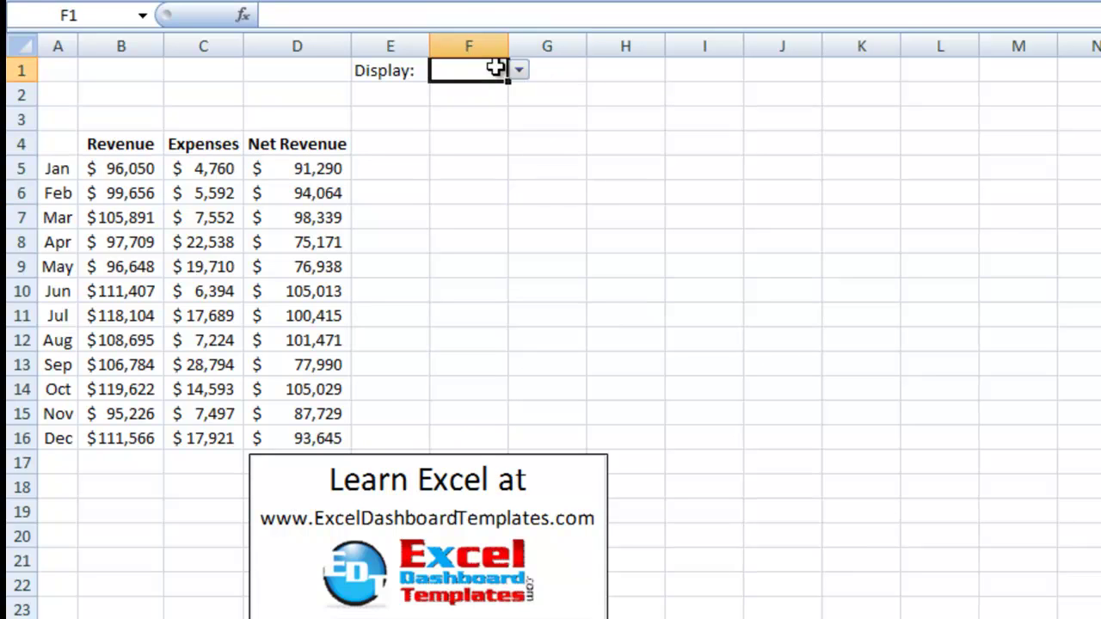
pyautogui.click(518, 70)
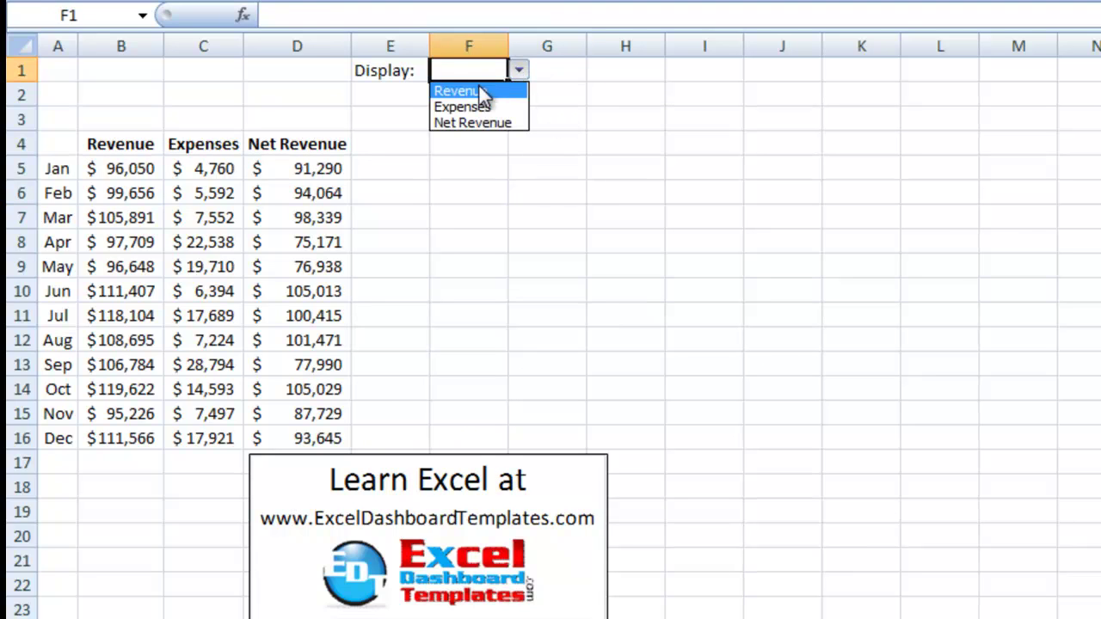
pyautogui.click(478, 90)
pyautogui.click(518, 73)
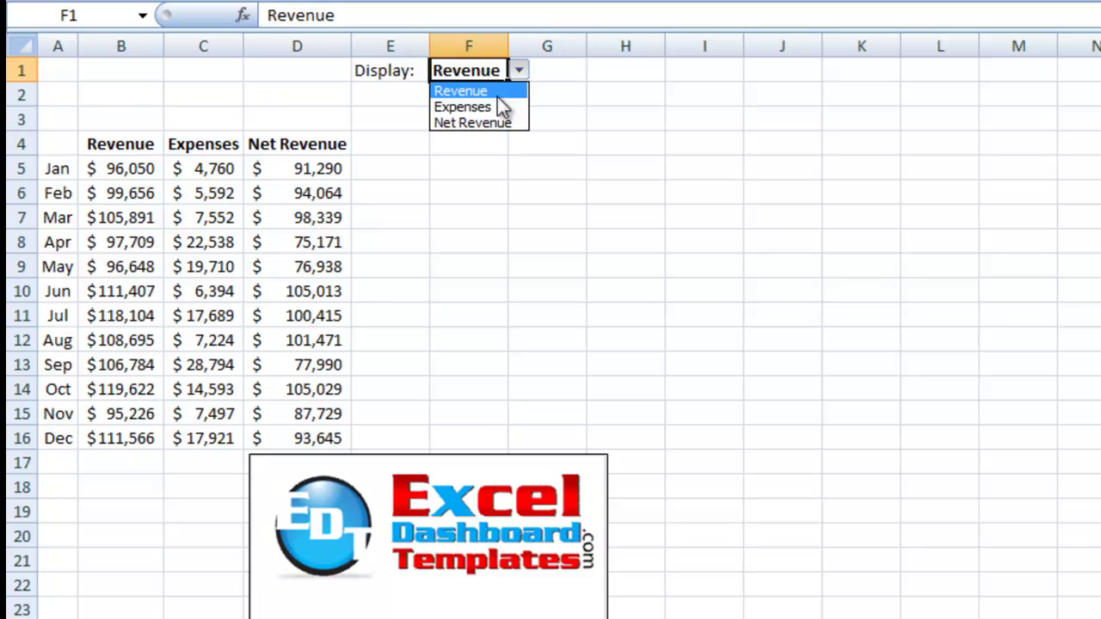
pyautogui.click(491, 107)
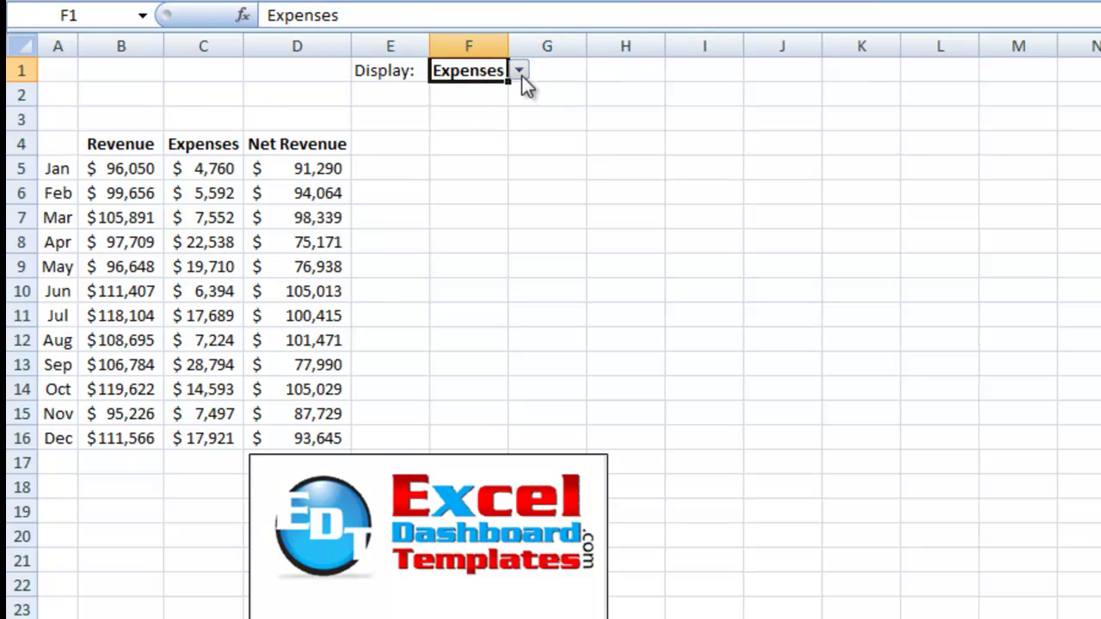
pyautogui.click(518, 71)
pyautogui.click(498, 89)
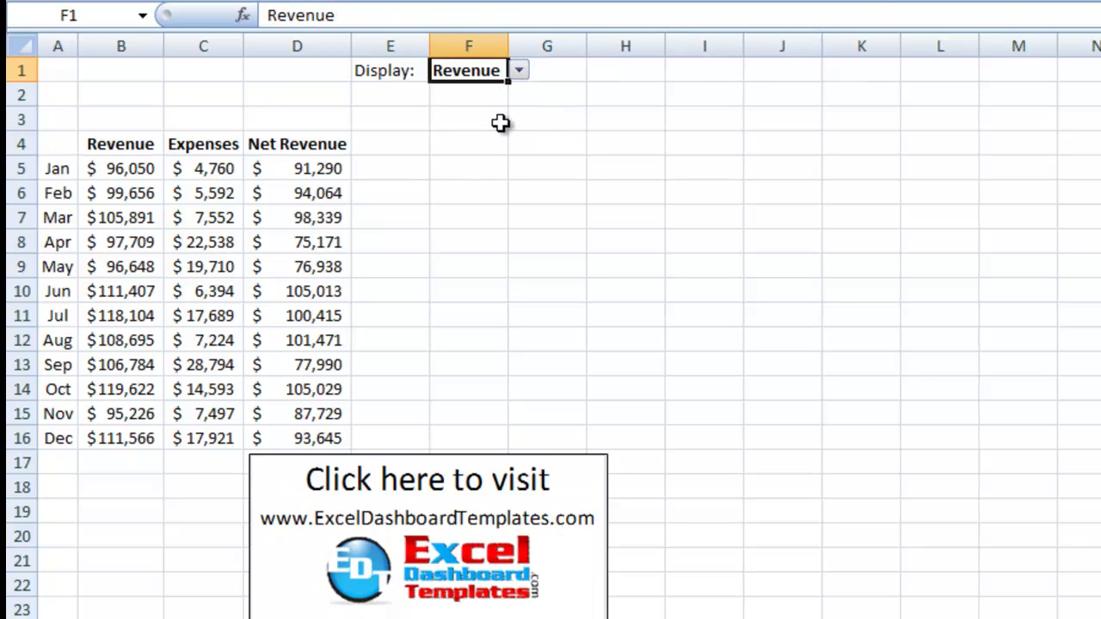
# Select the months and Revenue column, A4:B16
pyautogui.click(499, 123)
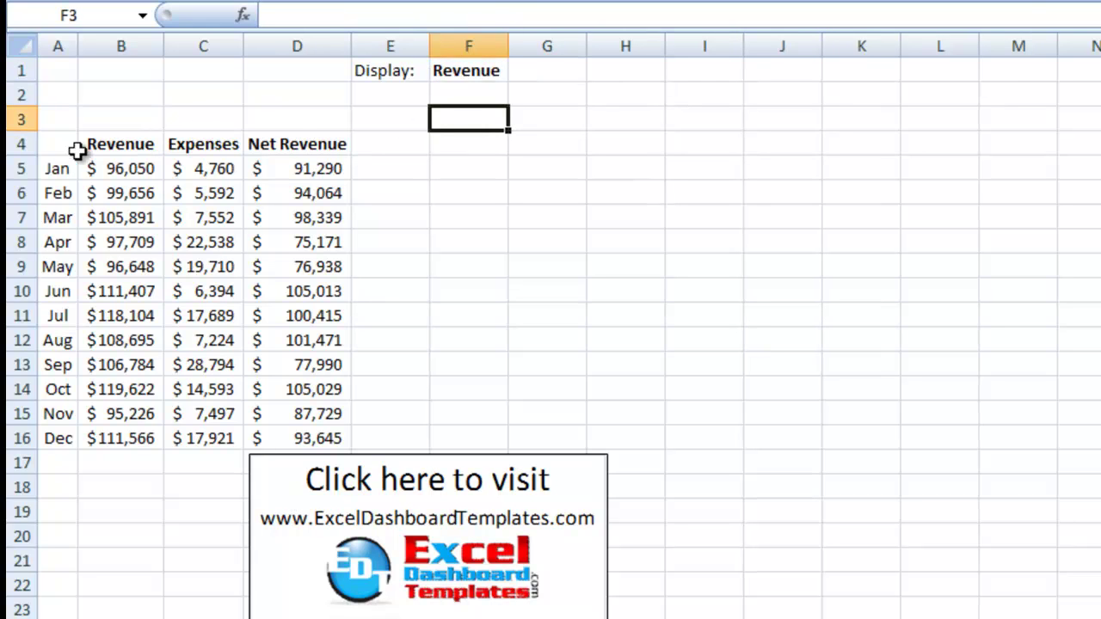
pyautogui.moveTo(67, 152); pyautogui.dragTo(276, 275)
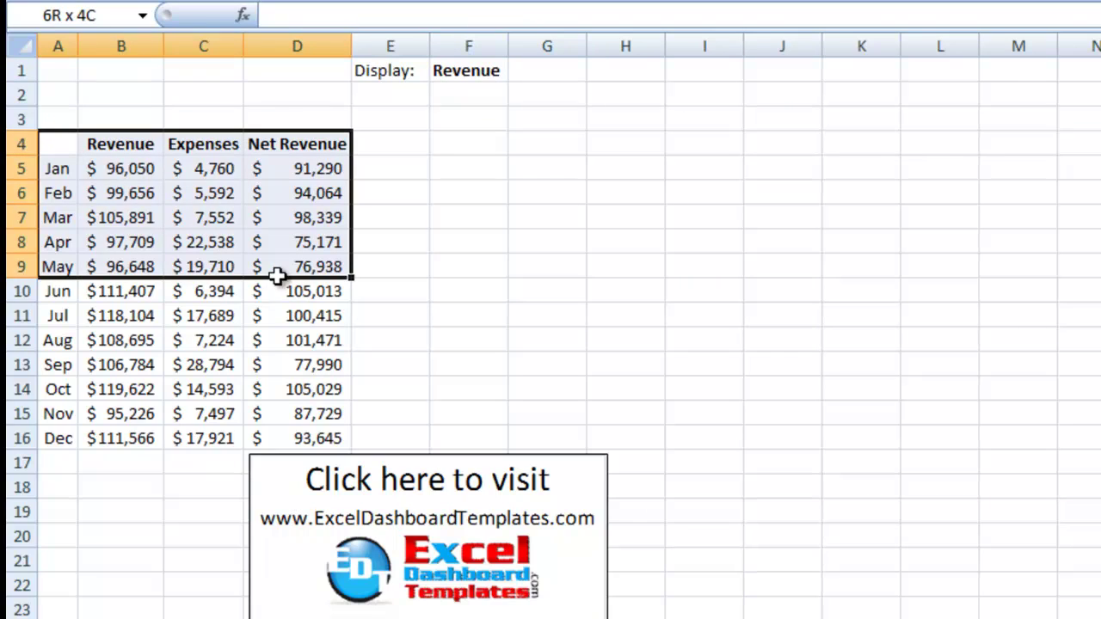
pyautogui.moveTo(55, 150)
pyautogui.mouseDown()
pyautogui.moveTo(80, 147)
pyautogui.moveTo(65, 431)
pyautogui.moveTo(22, 266)
pyautogui.moveTo(21, 209)
pyautogui.moveTo(59, 167)
pyautogui.moveTo(47, 297)
pyautogui.moveTo(59, 410)
pyautogui.moveTo(44, 441)
pyautogui.moveTo(98, 443)
pyautogui.mouseUp()
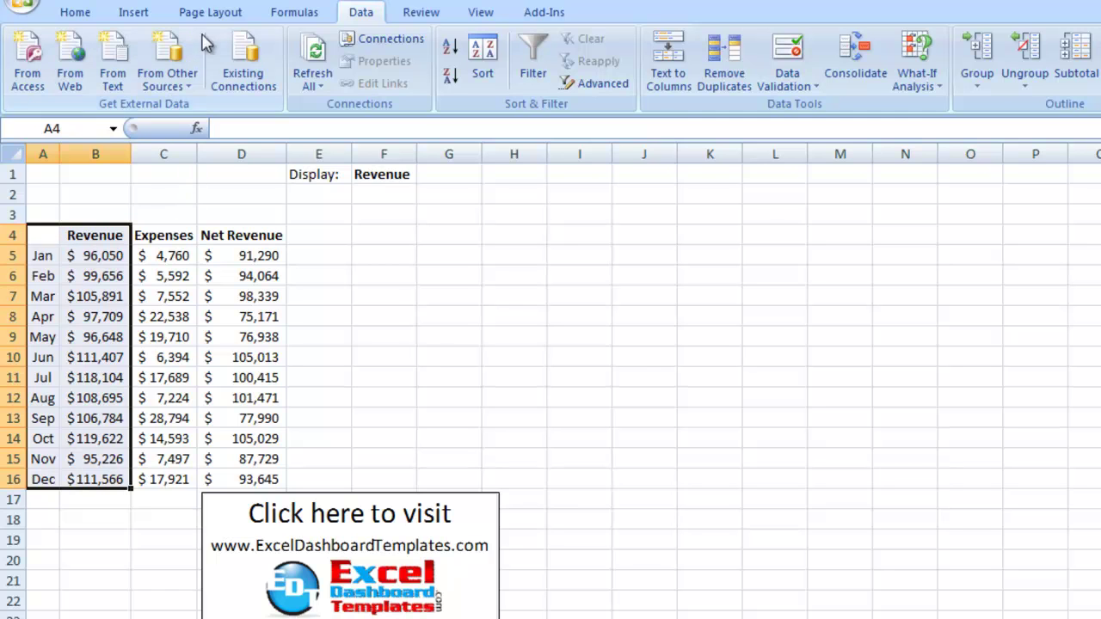
# Insert a clustered column chart and move it beside the data table
pyautogui.click(147, 16)
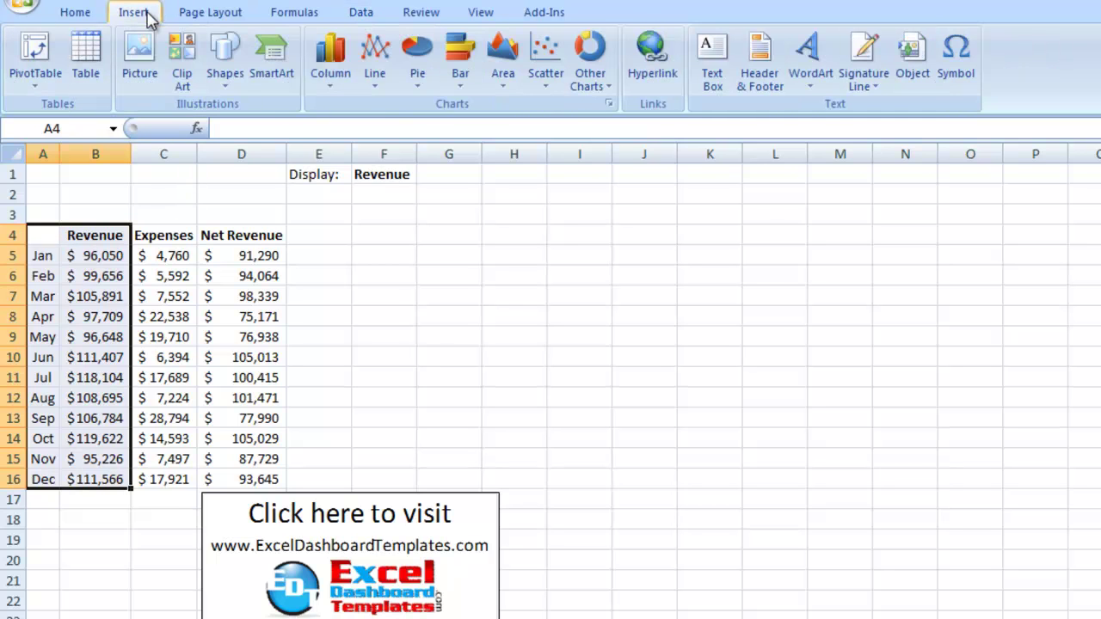
pyautogui.click(342, 77)
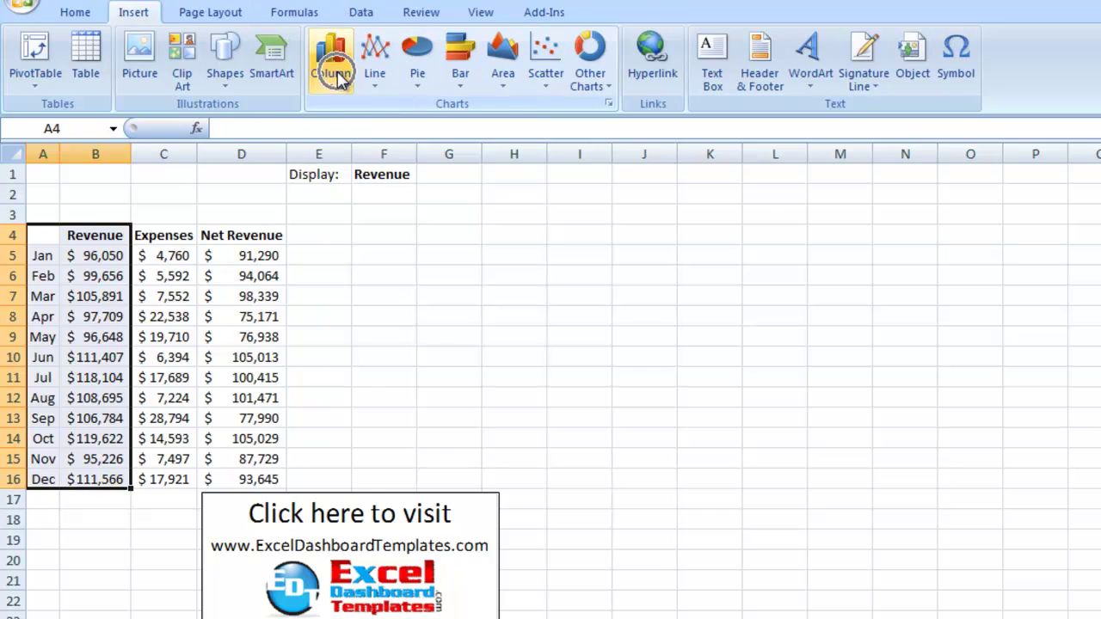
pyautogui.click(341, 77)
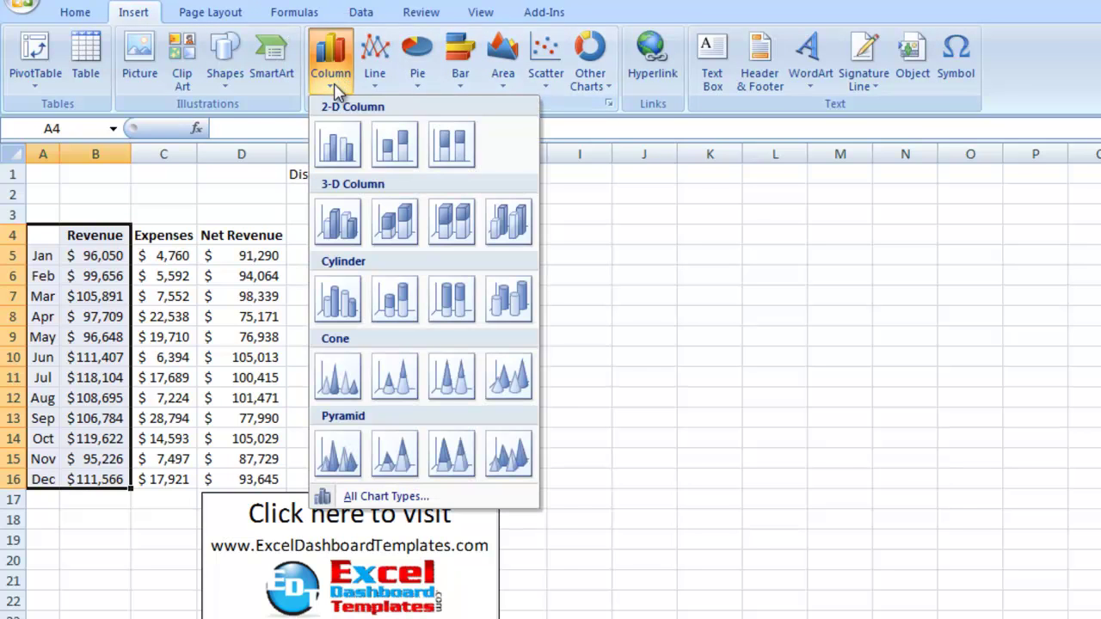
pyautogui.click(344, 144)
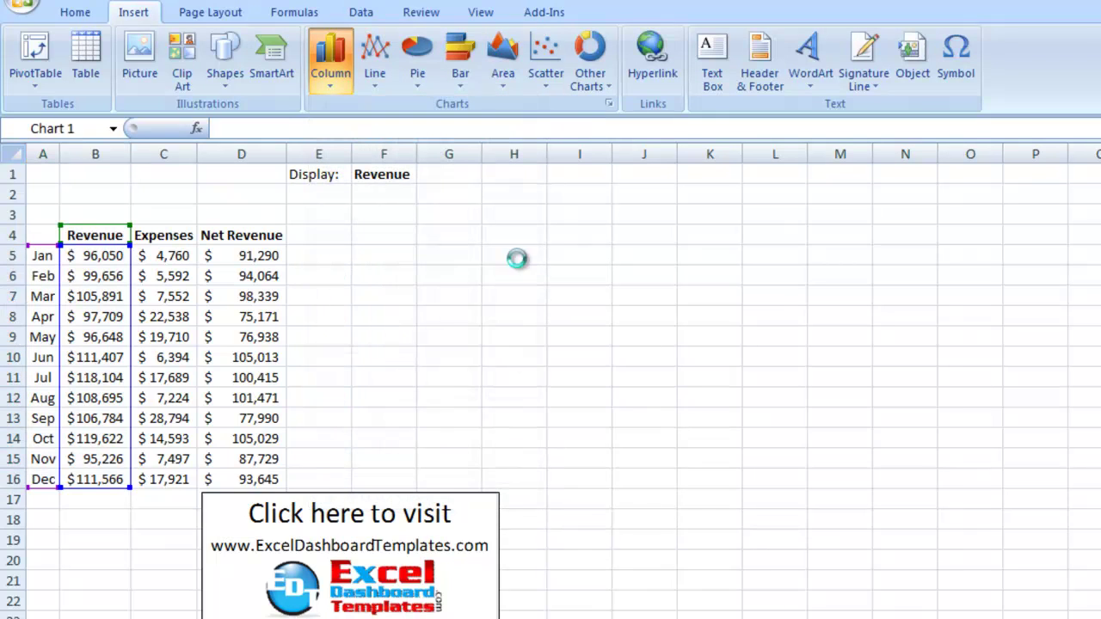
pyautogui.moveTo(444, 220); pyautogui.dragTo(457, 190)
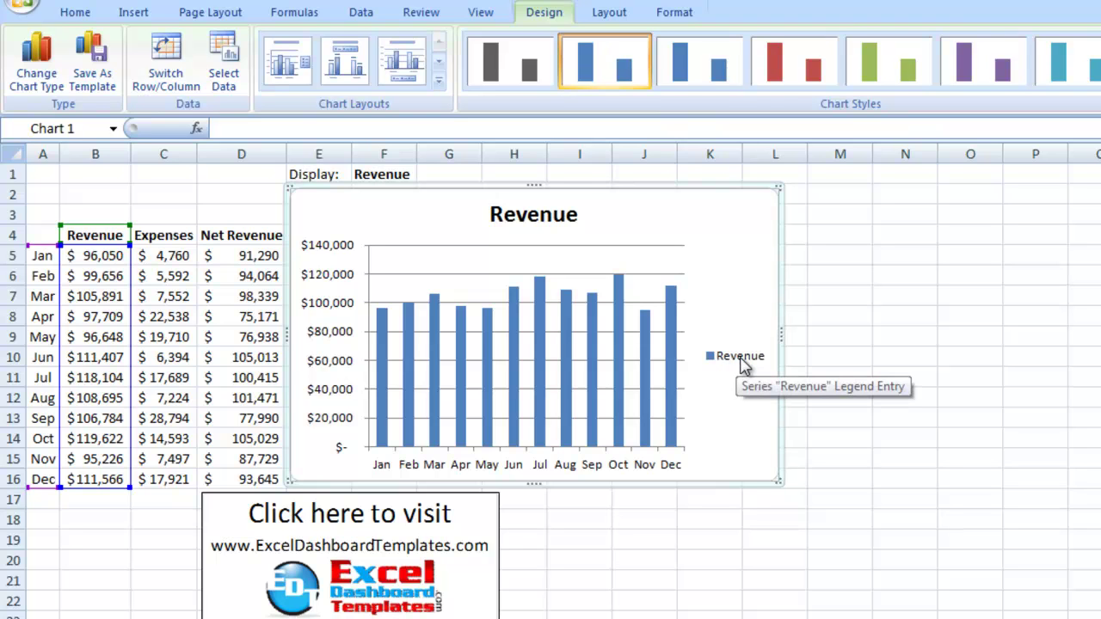
# Delete the chart legend and link the chart title to cell F1 with =F1
pyautogui.click(743, 366)
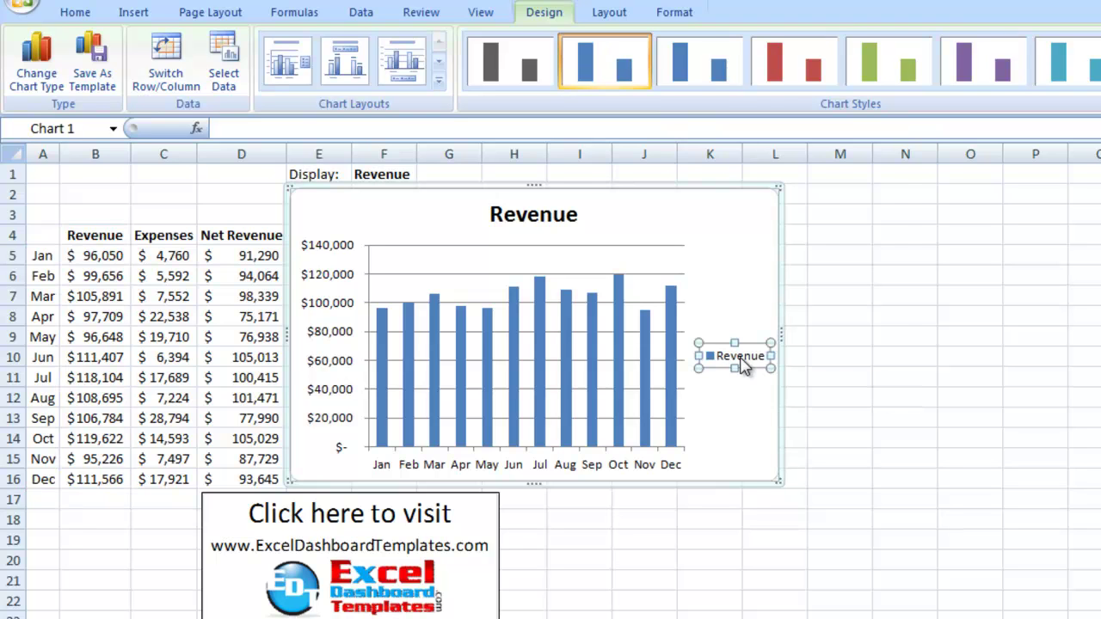
pyautogui.press('Delete')
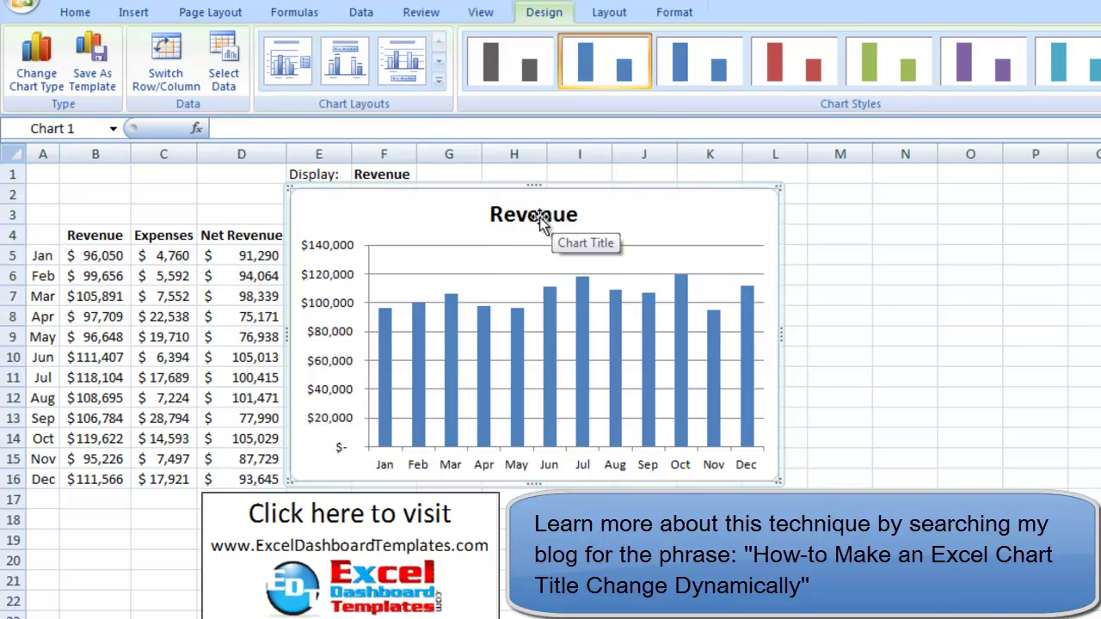
pyautogui.click(540, 219)
pyautogui.write('=')
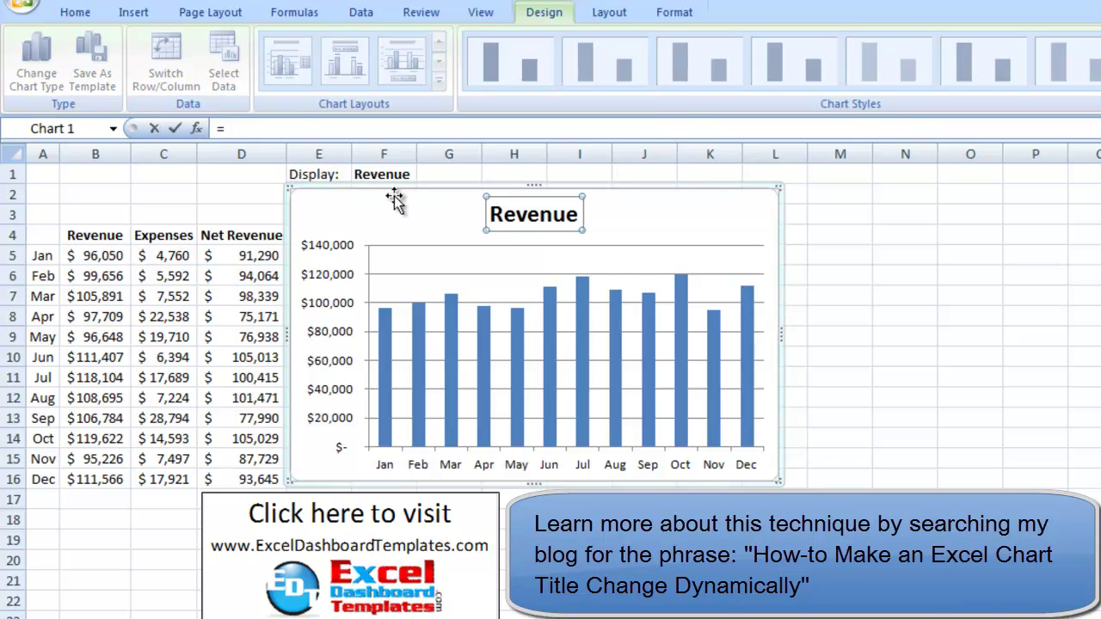
pyautogui.click(380, 173)
pyautogui.press('Return')
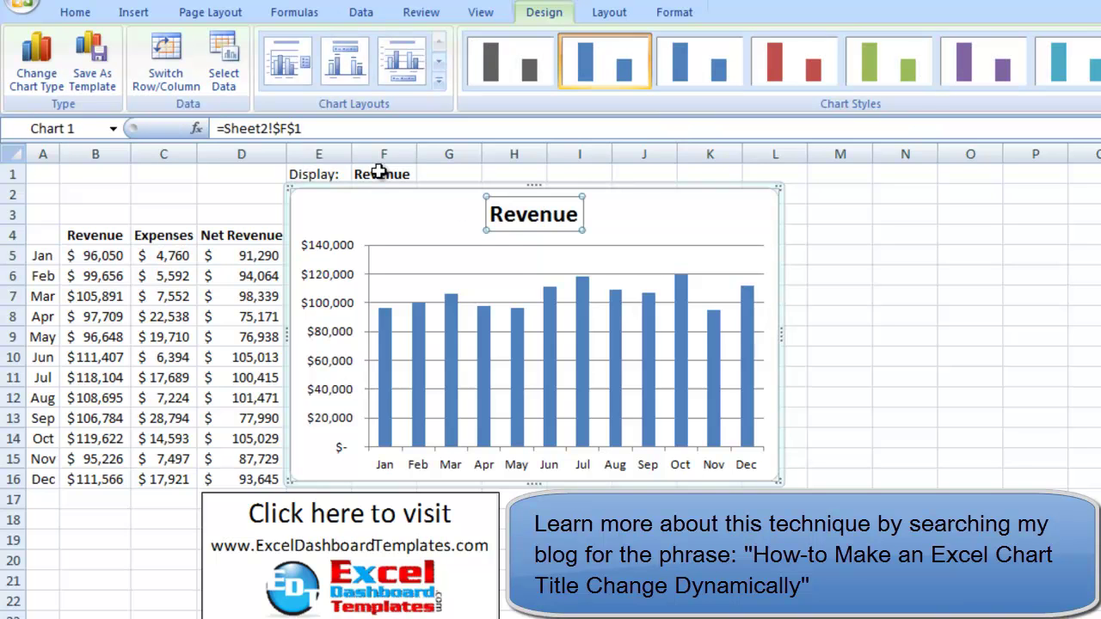
# Test the linked title by switching F1 to Expenses and Net Revenue
pyautogui.click(379, 173)
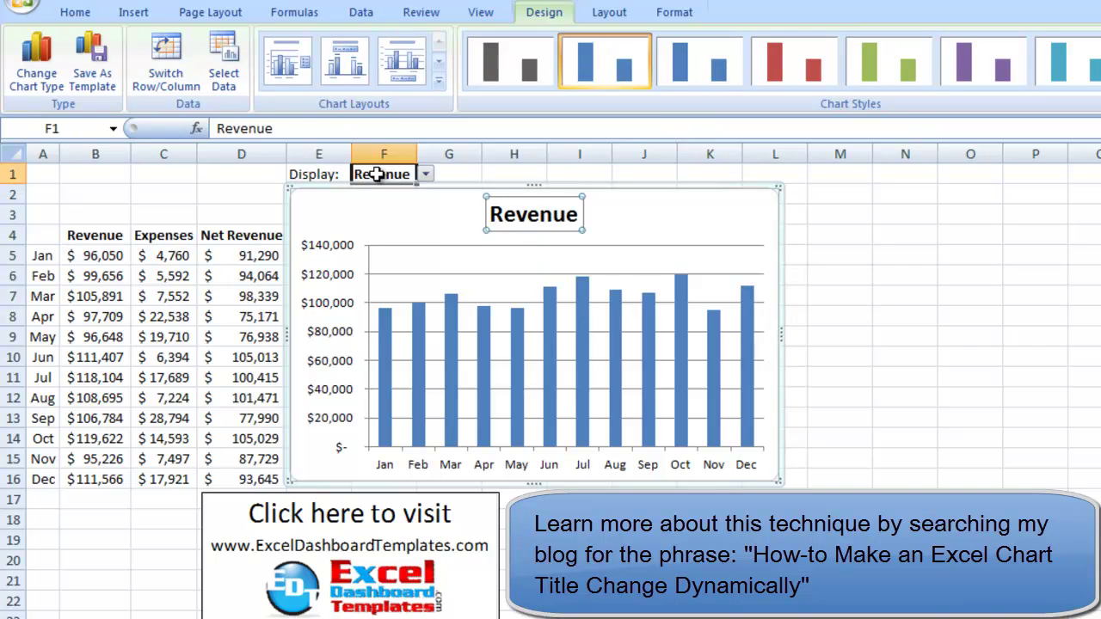
pyautogui.click(426, 174)
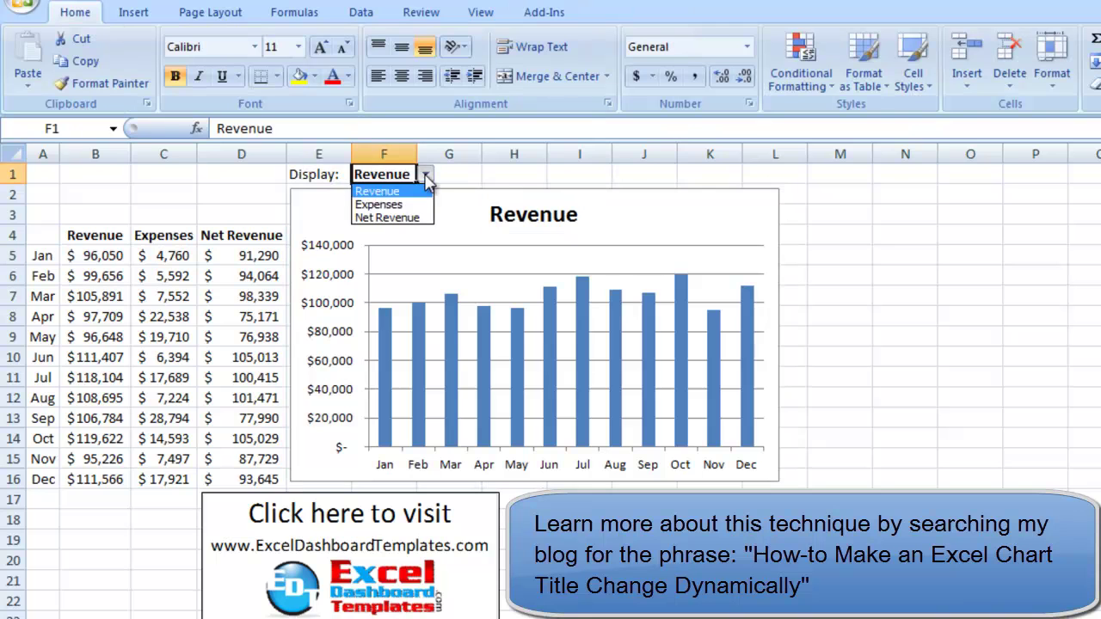
pyautogui.click(378, 205)
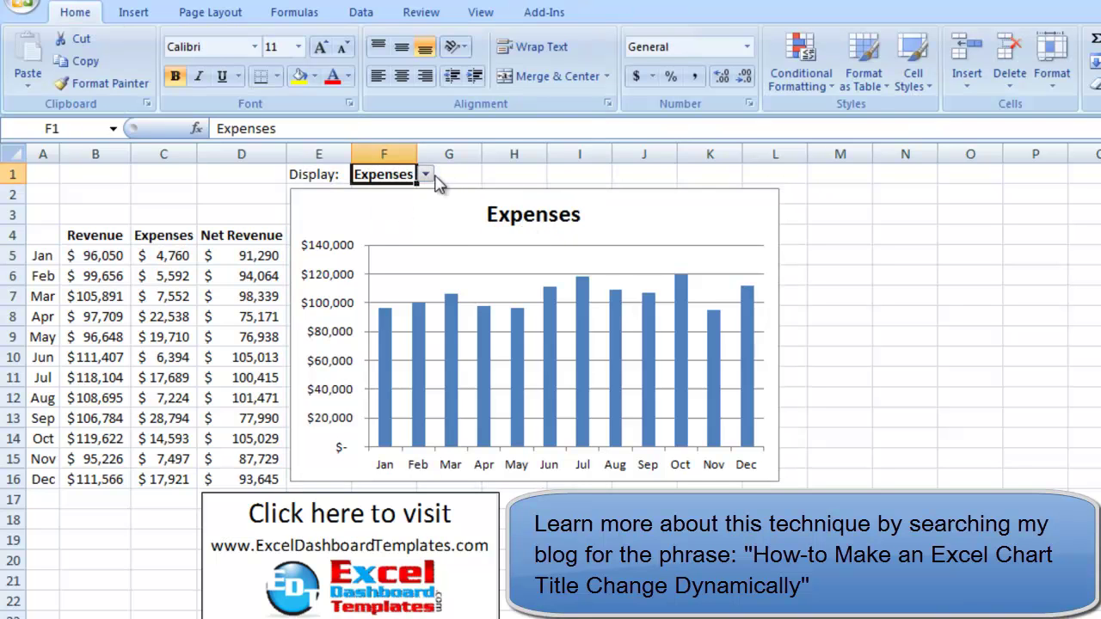
pyautogui.click(426, 175)
pyautogui.click(406, 216)
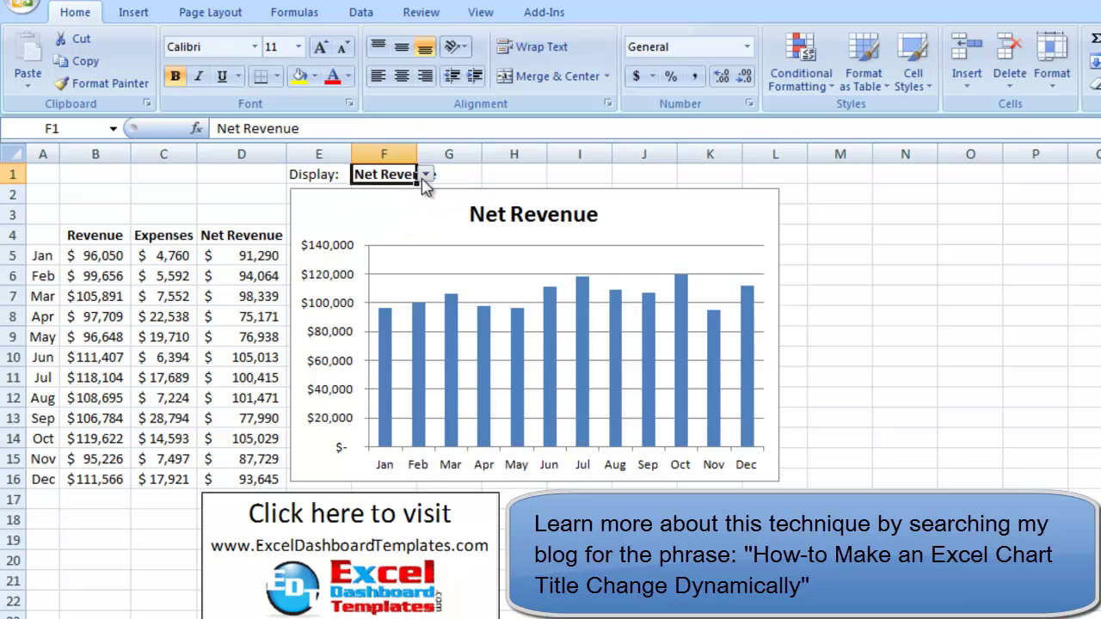
pyautogui.click(425, 176)
# Set F1 back to Revenue and select the chart's vertical value axis
pyautogui.click(402, 189)
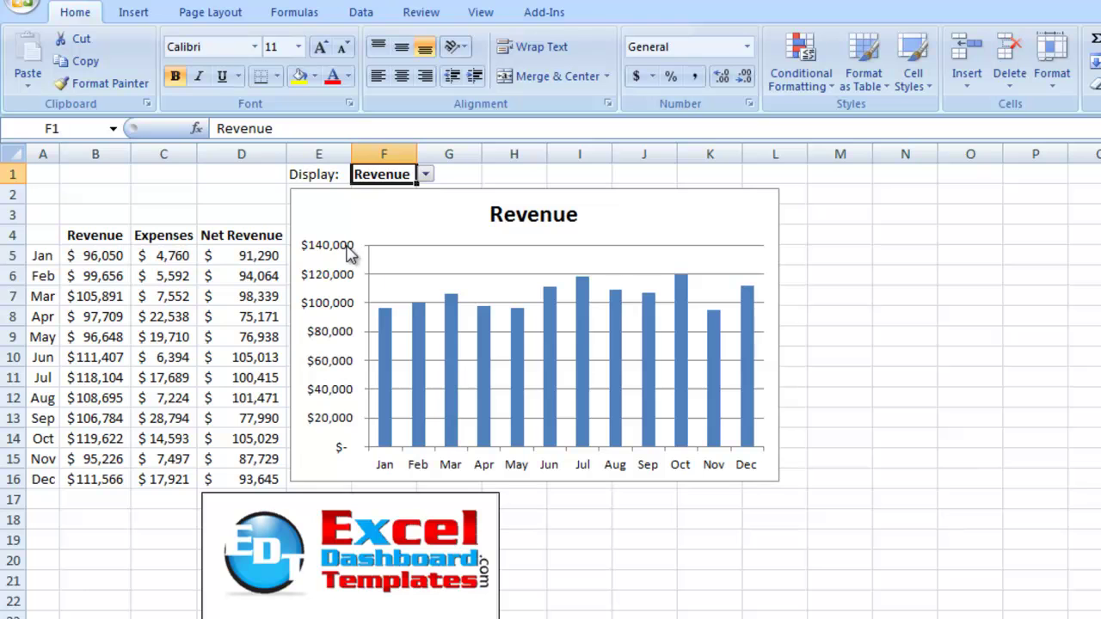
pyautogui.click(340, 252)
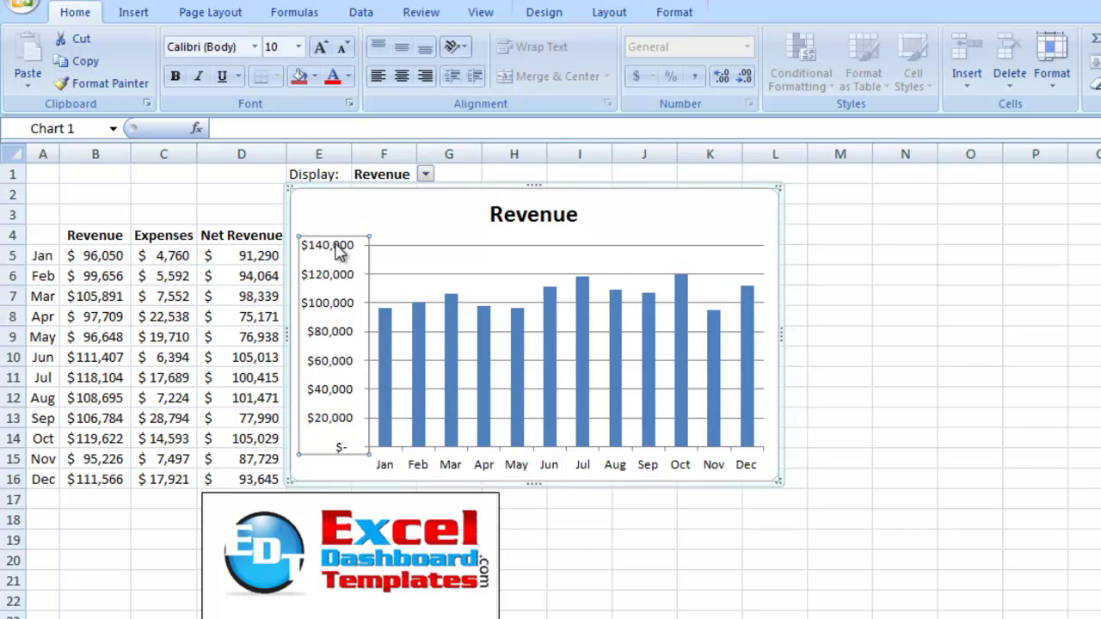
# In Format Axis, fix the vertical axis minimum at 0 and maximum at 140000
pyautogui.rightClick(341, 249)
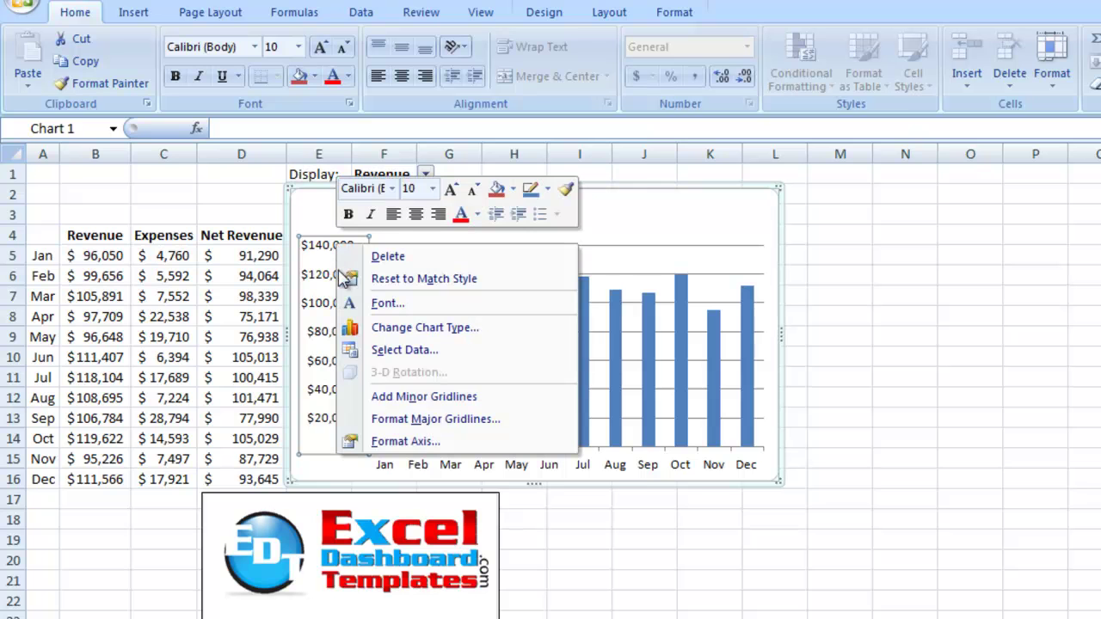
pyautogui.click(421, 441)
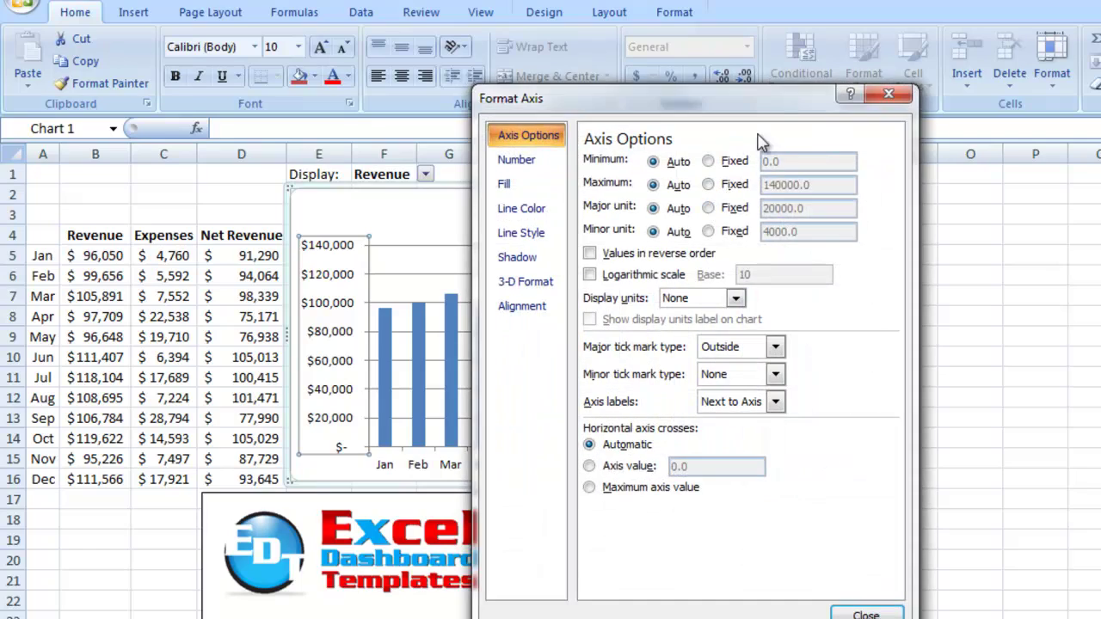
pyautogui.moveTo(753, 95); pyautogui.dragTo(534, 134)
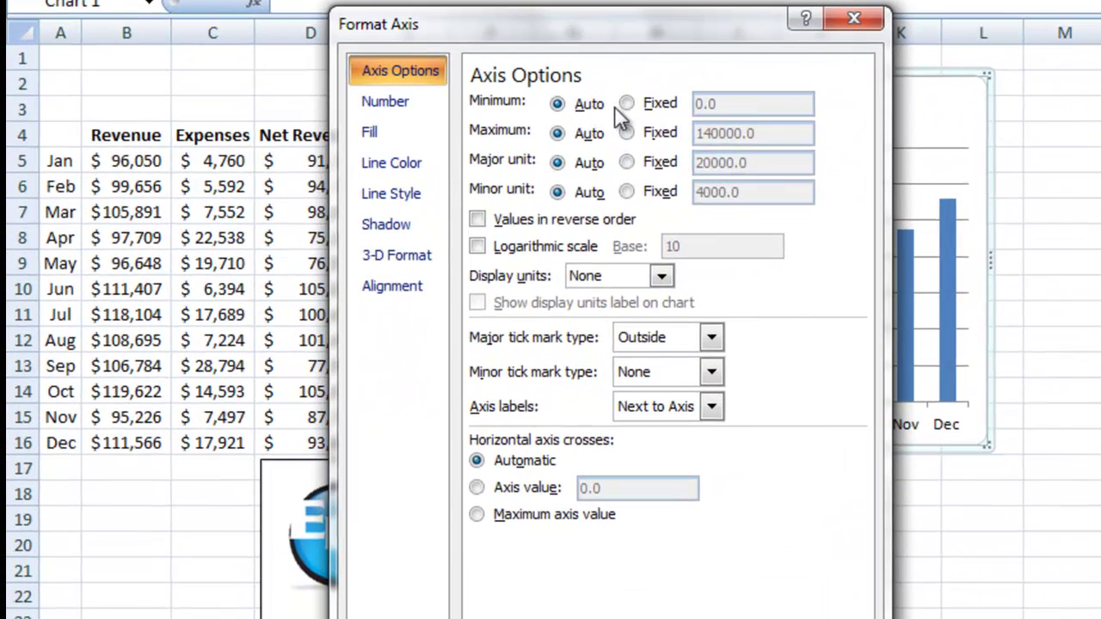
pyautogui.click(626, 103)
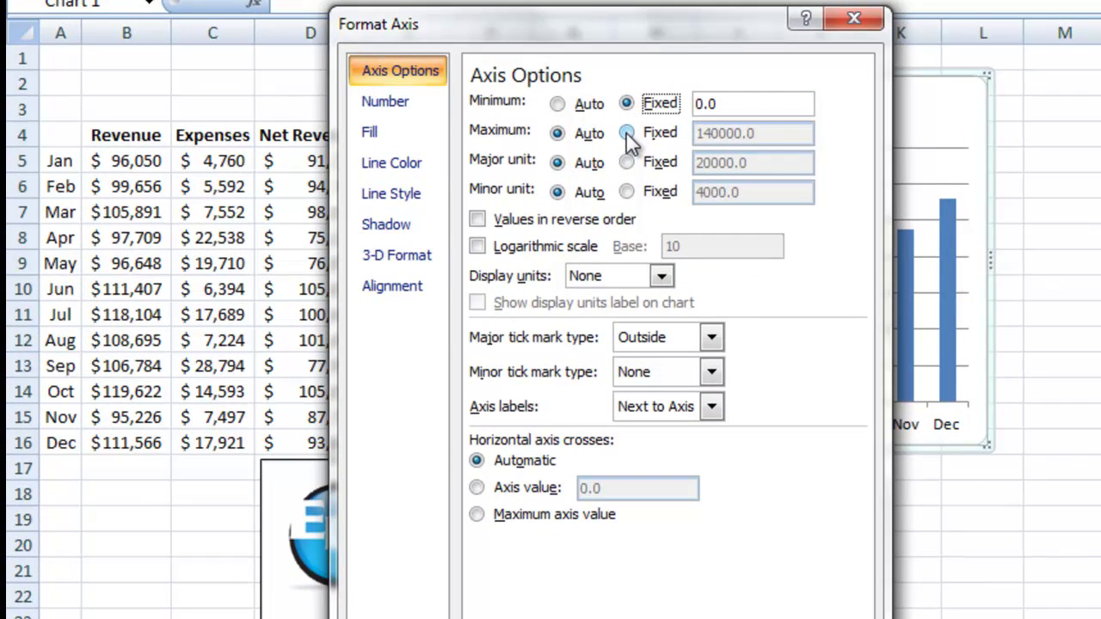
pyautogui.click(627, 134)
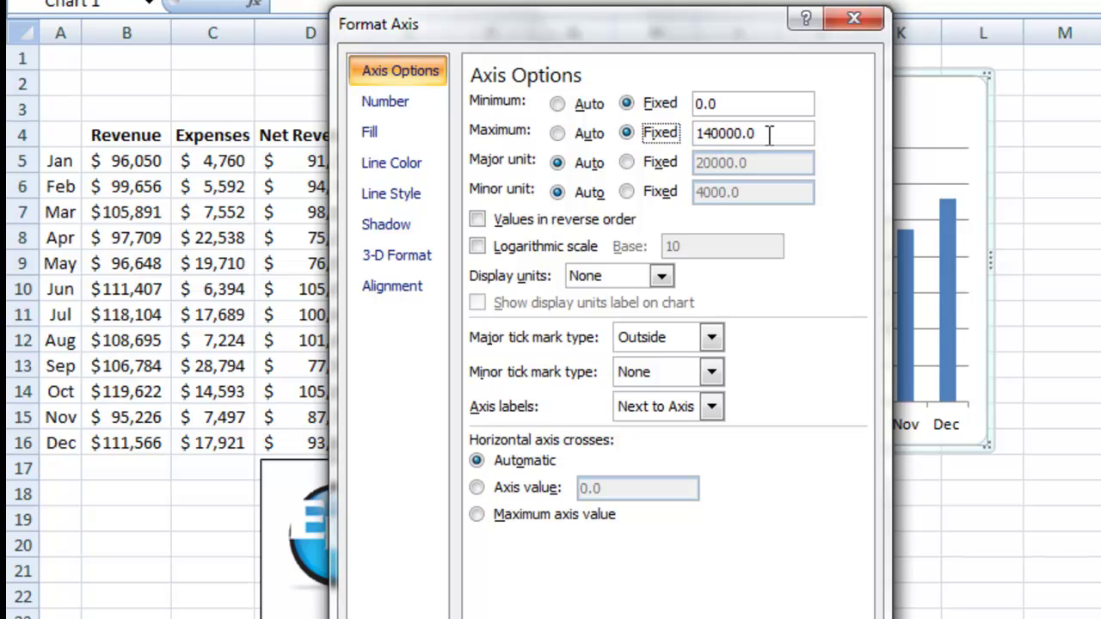
pyautogui.moveTo(770, 136); pyautogui.dragTo(686, 138)
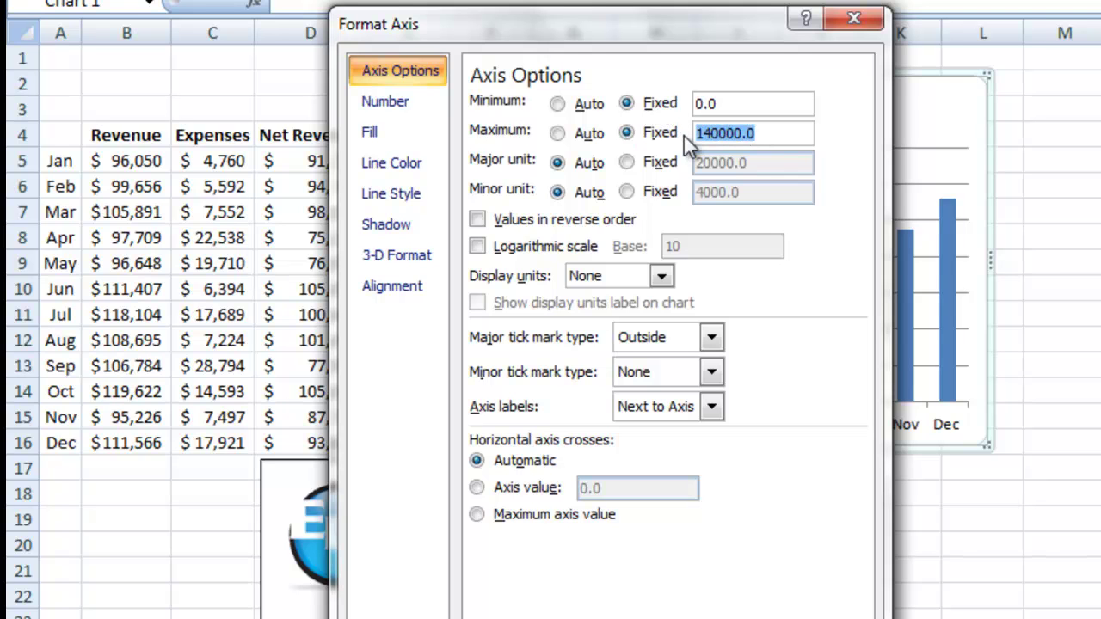
pyautogui.write('140000.0')
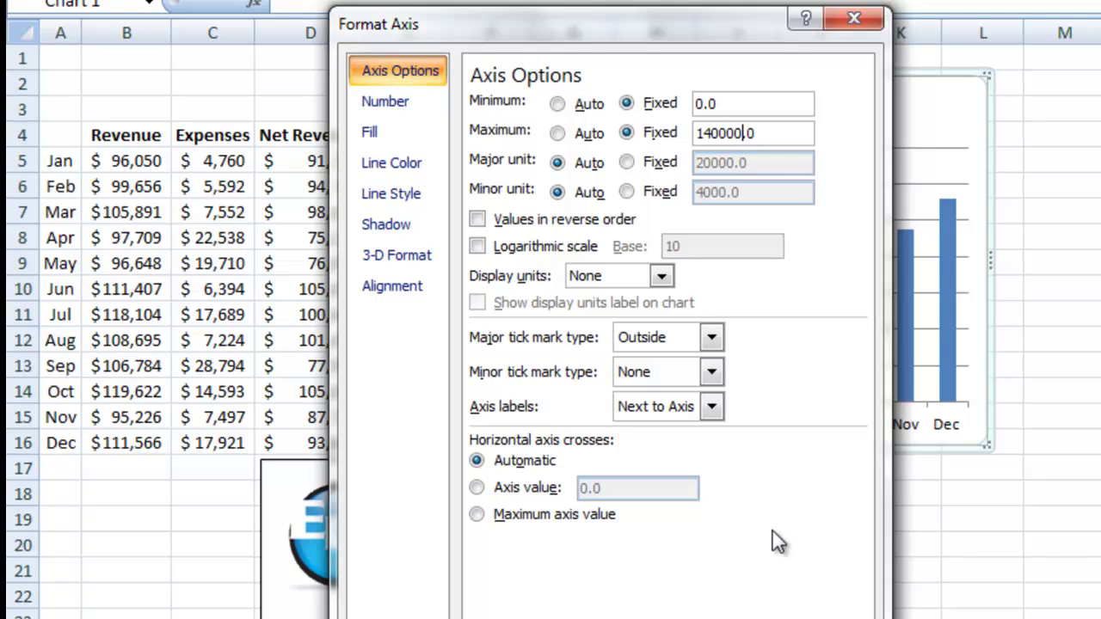
pyautogui.press('Return')
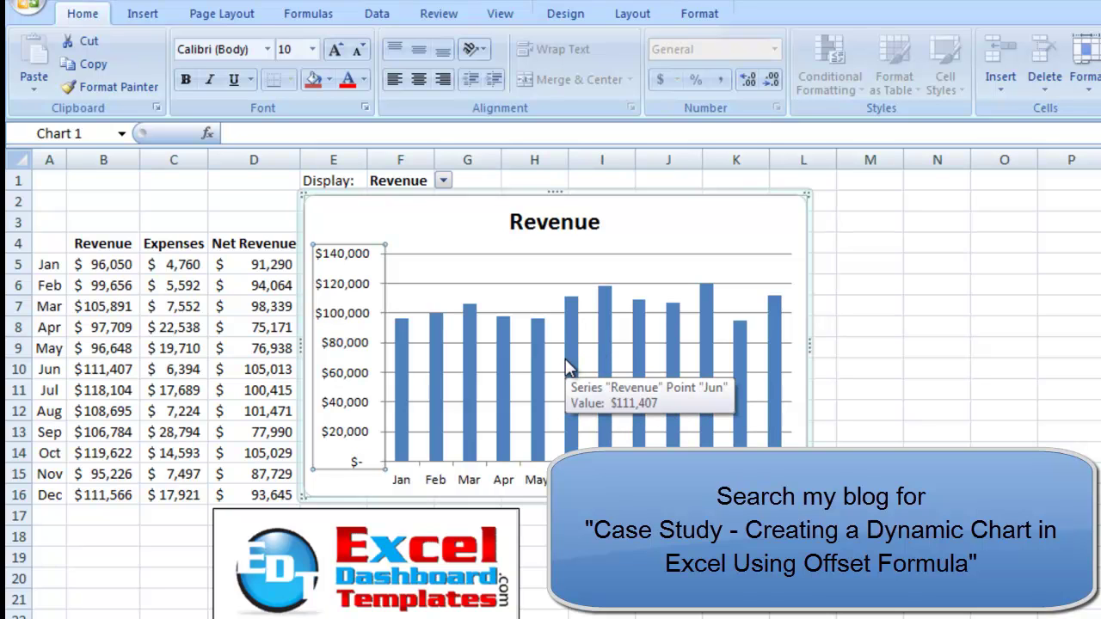
pyautogui.click(266, 206)
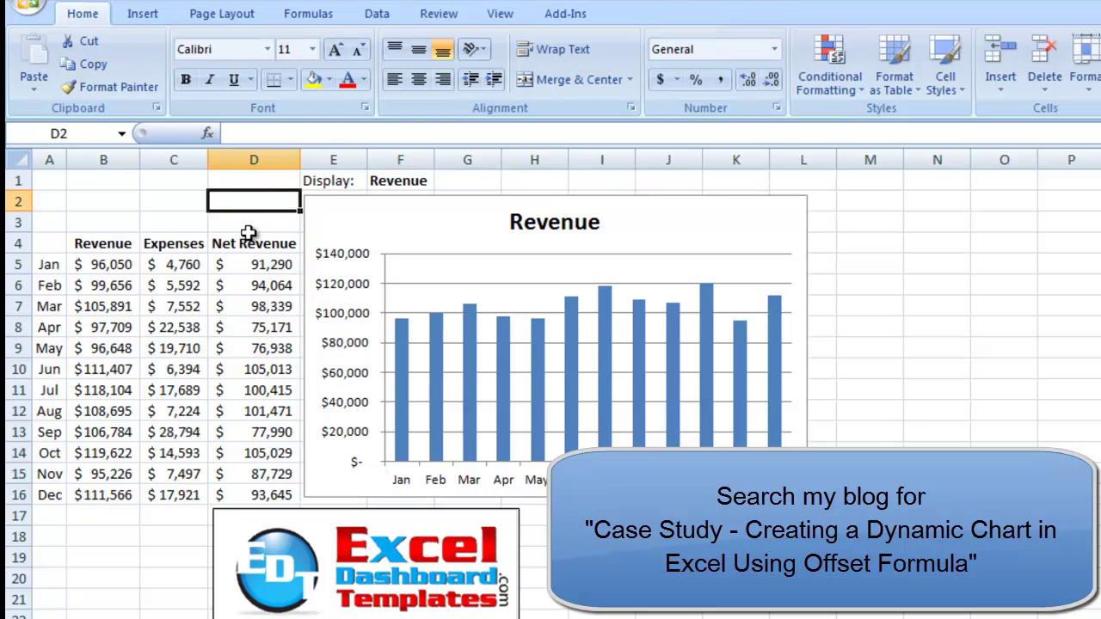
# Open Name Manager from the Formulas tab to view the workbook's defined names
pyautogui.click(318, 17)
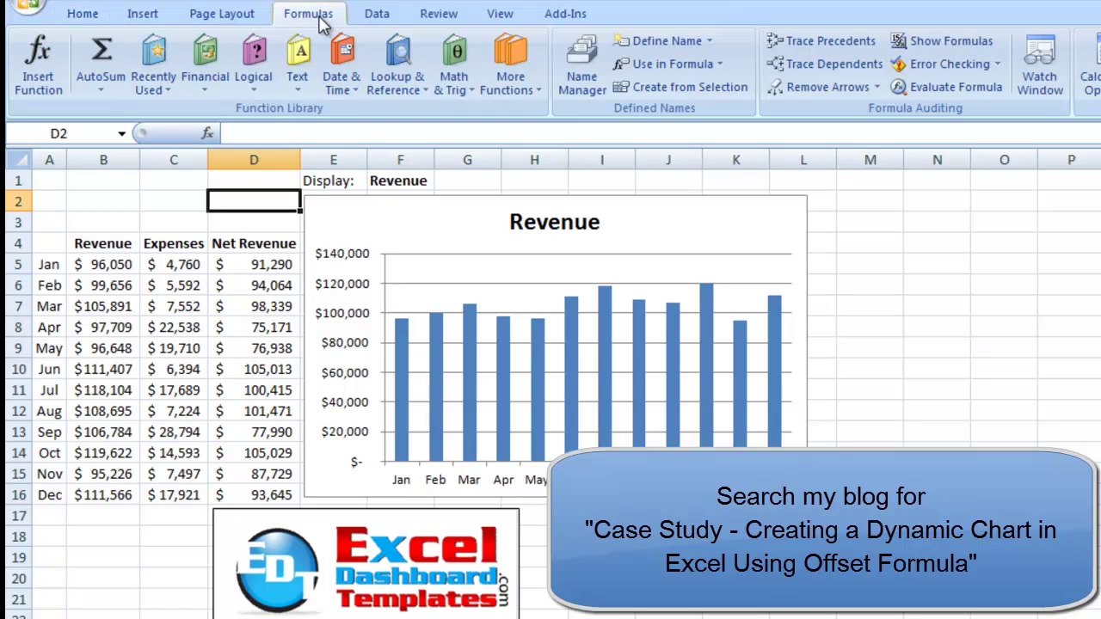
pyautogui.click(586, 86)
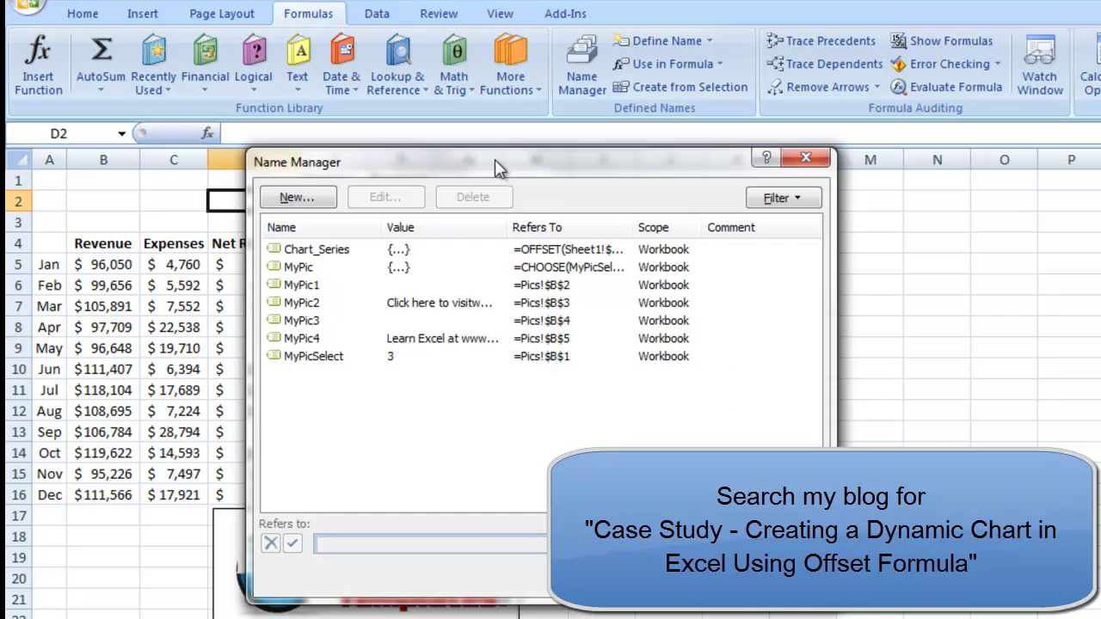
pyautogui.moveTo(495, 162)
pyautogui.mouseDown()
pyautogui.moveTo(550, 159)
pyautogui.moveTo(537, 164)
pyautogui.mouseUp()
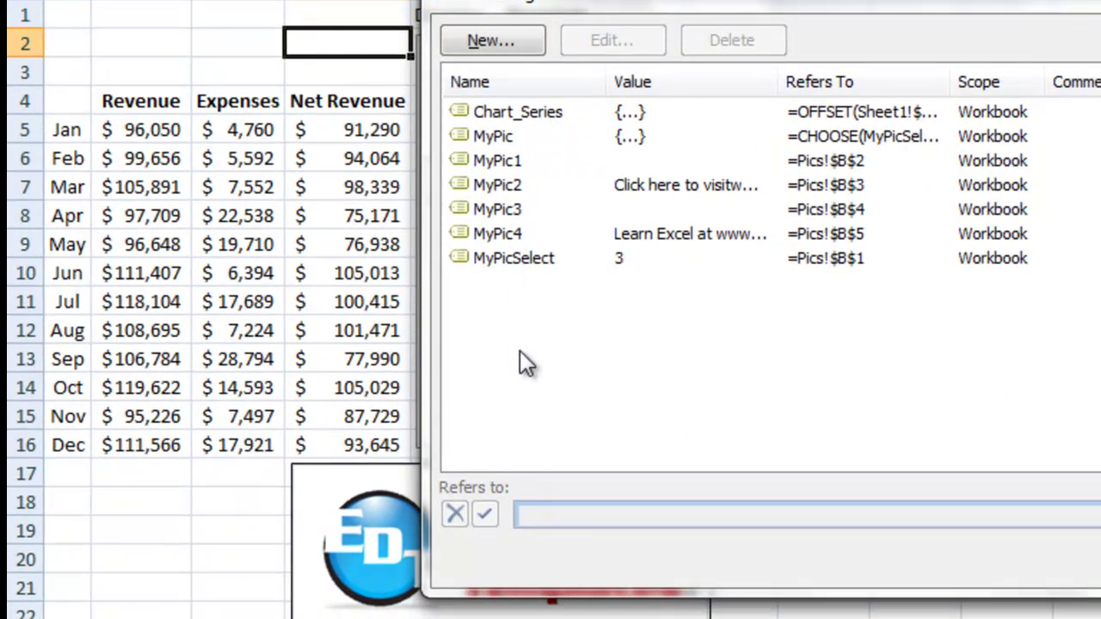
# Create a new name ChartColumnSeries and clear its default Refers to reference
pyautogui.click(500, 40)
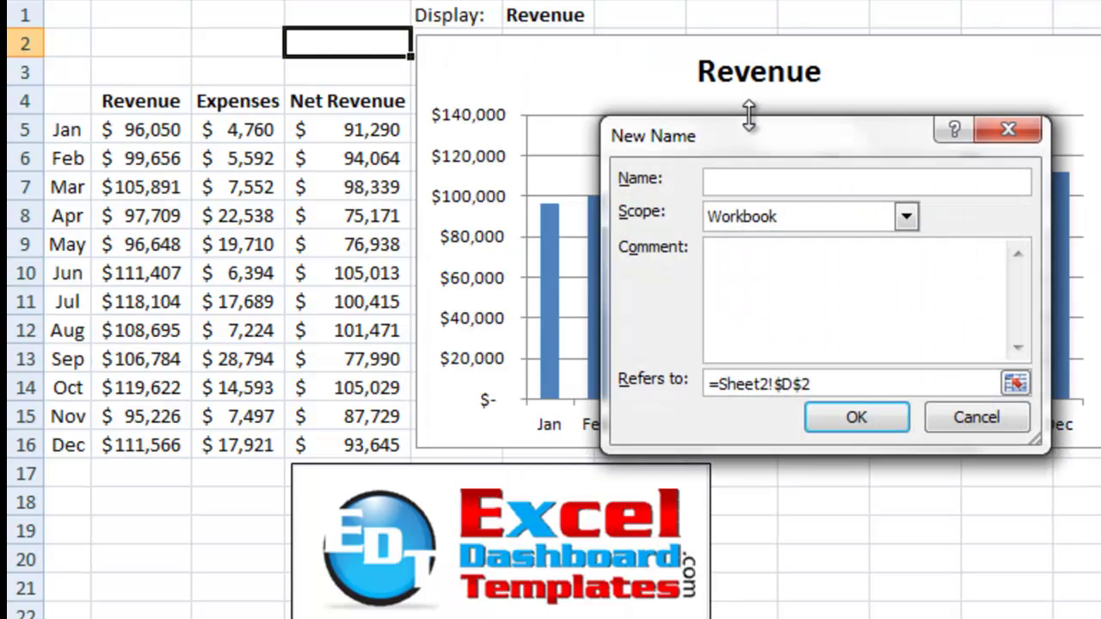
pyautogui.moveTo(753, 135); pyautogui.dragTo(562, 76)
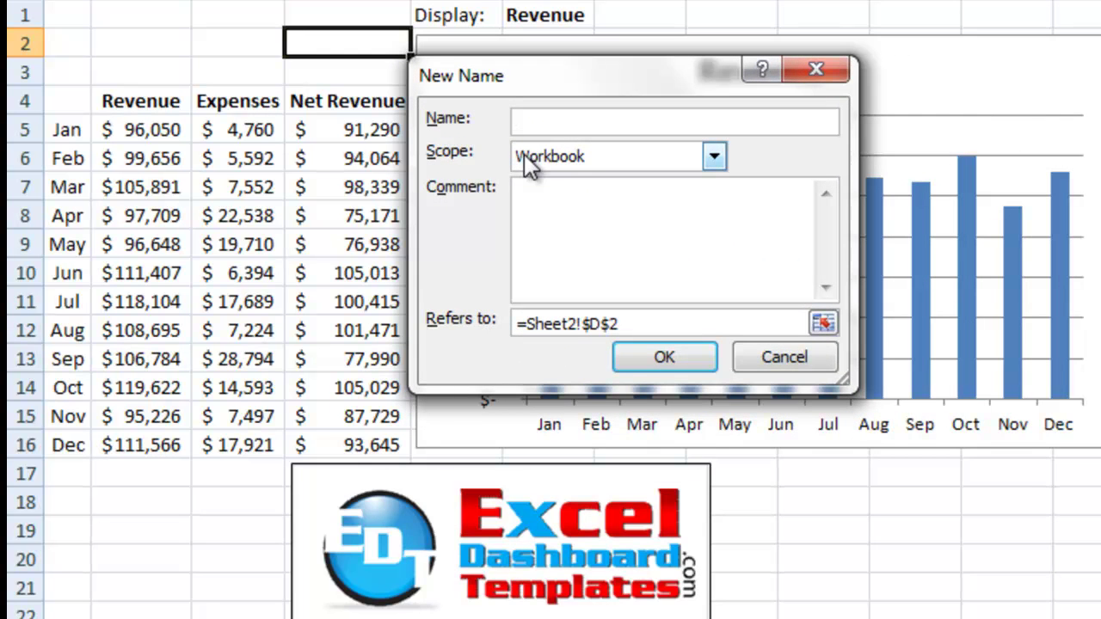
pyautogui.write('Chart')
pyautogui.write('Serie')
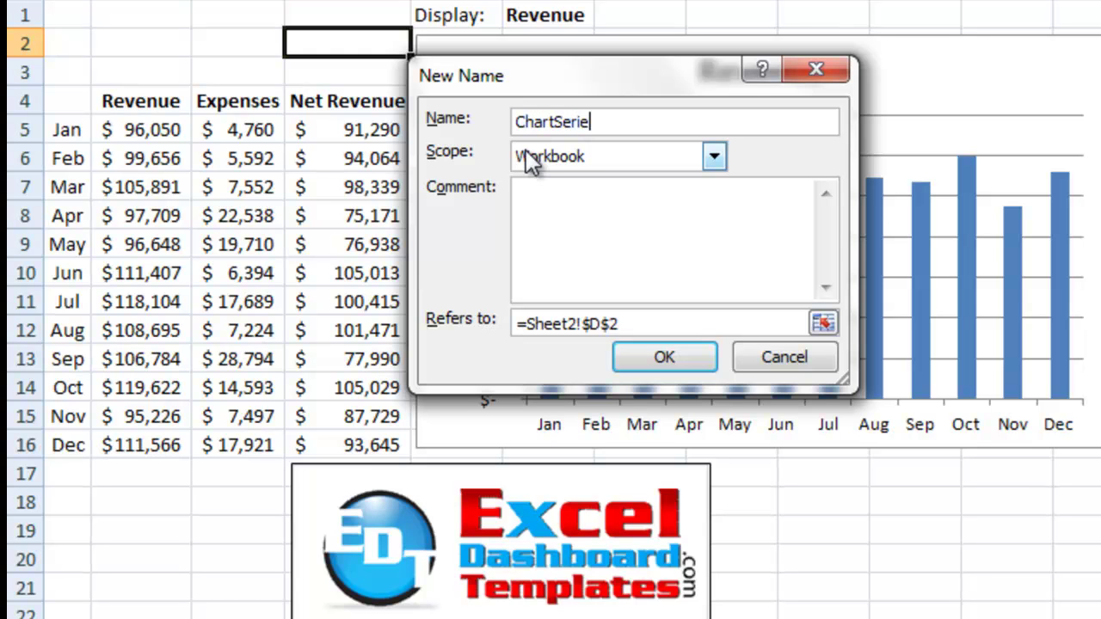
pyautogui.write('s')
pyautogui.press('BackSpace')
pyautogui.press('BackSpace')
pyautogui.press('BackSpace')
pyautogui.press('BackSpace')
pyautogui.press('BackSpace')
pyautogui.press('BackSpace')
pyautogui.write('ColumnSeri')
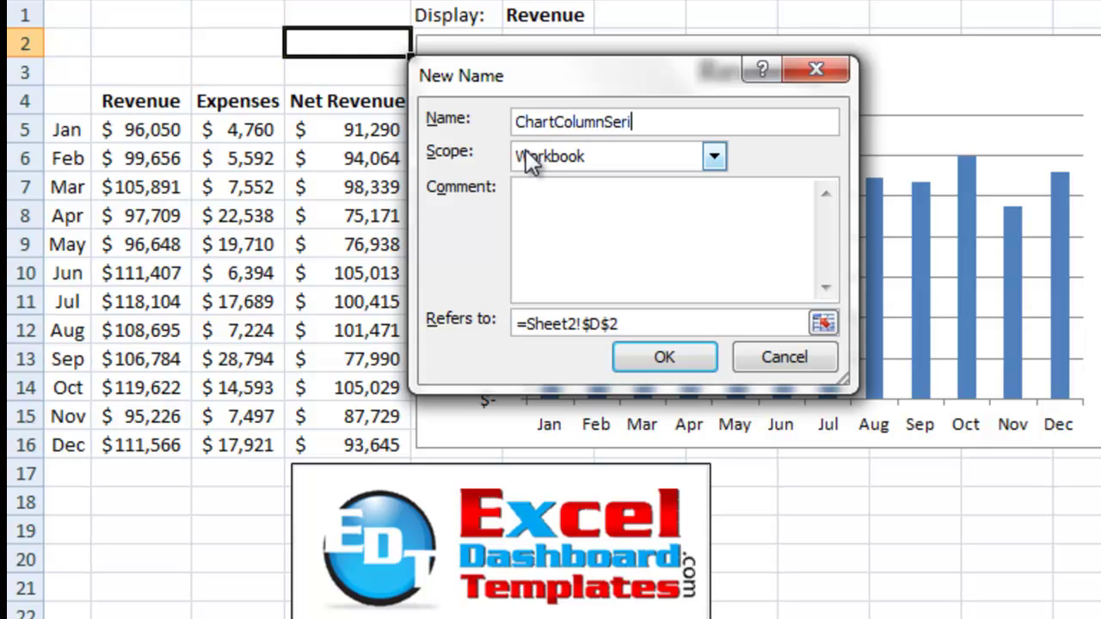
pyautogui.write('es')
pyautogui.moveTo(636, 325); pyautogui.dragTo(531, 311)
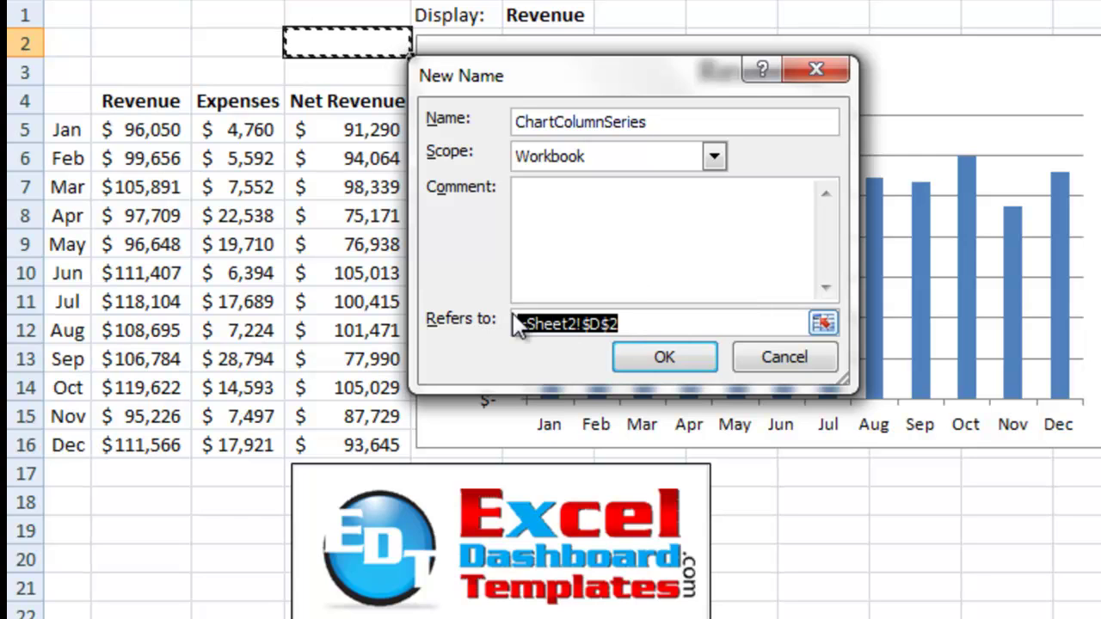
pyautogui.press('Delete')
pyautogui.write('=off')
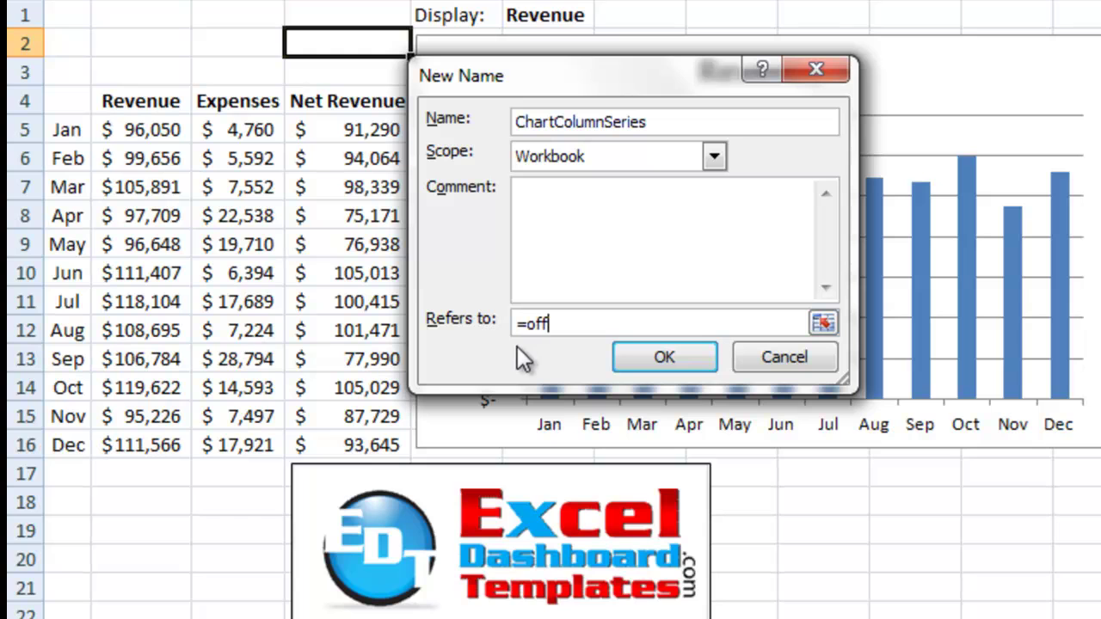
# Enter =OFFSET(Sheet2!$A$5,0,MATCH(Sheet2!$F$1,Sheet2!$B$4:$D$4,0),12,1) as the name's formula
pyautogui.write('set(')
pyautogui.click(55, 129)
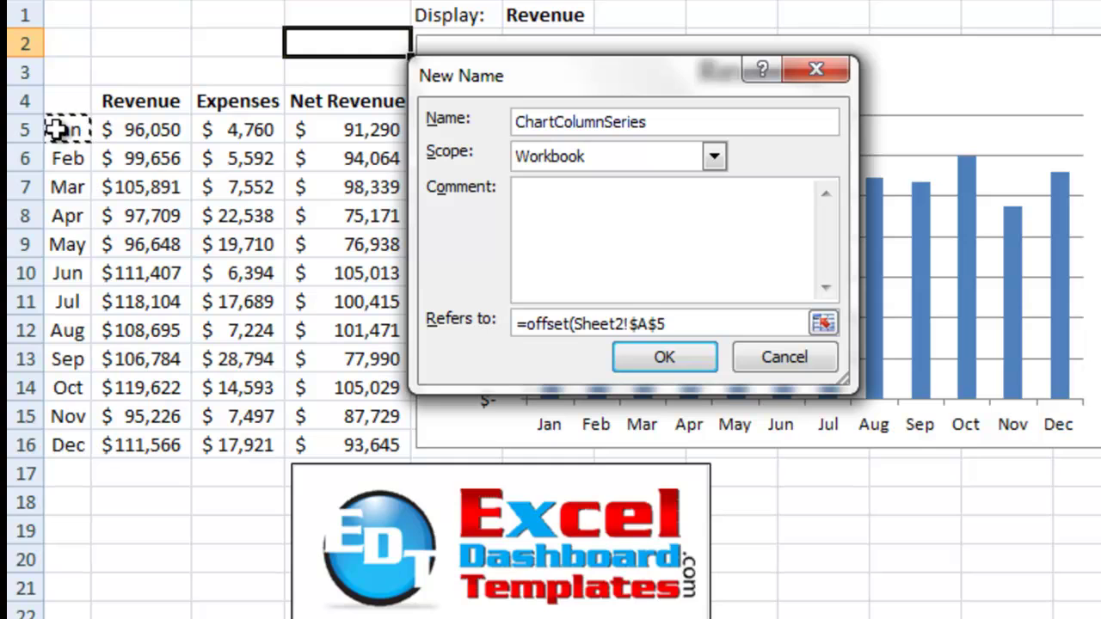
pyautogui.write(',')
pyautogui.write('0')
pyautogui.write(',')
pyautogui.write('ma')
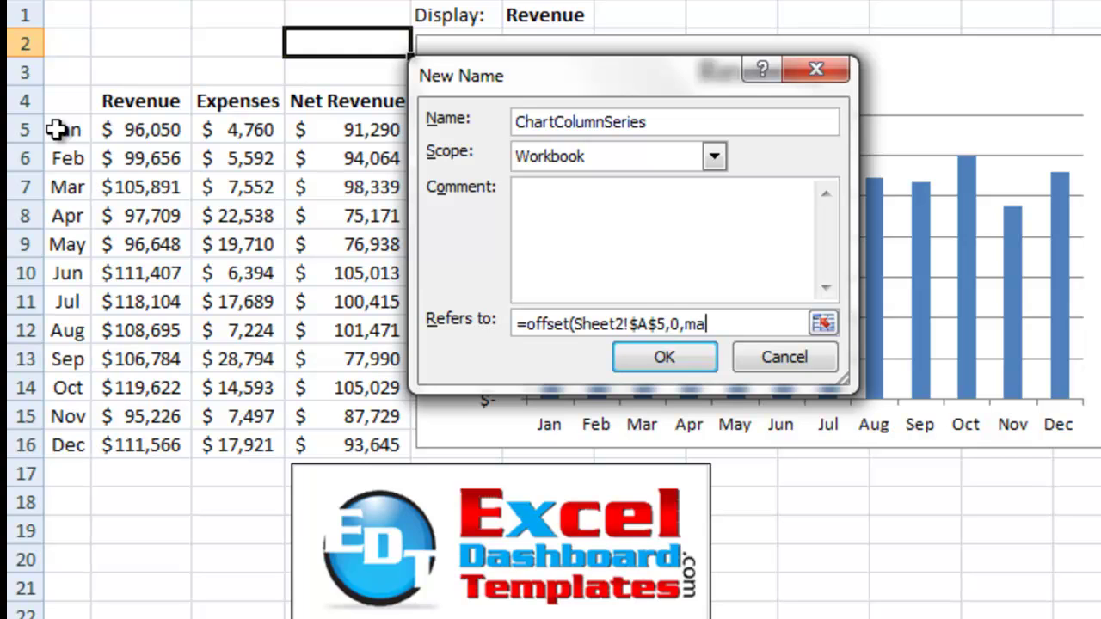
pyautogui.write('r')
pyautogui.press('BackSpace')
pyautogui.write('tch')
pyautogui.write('(')
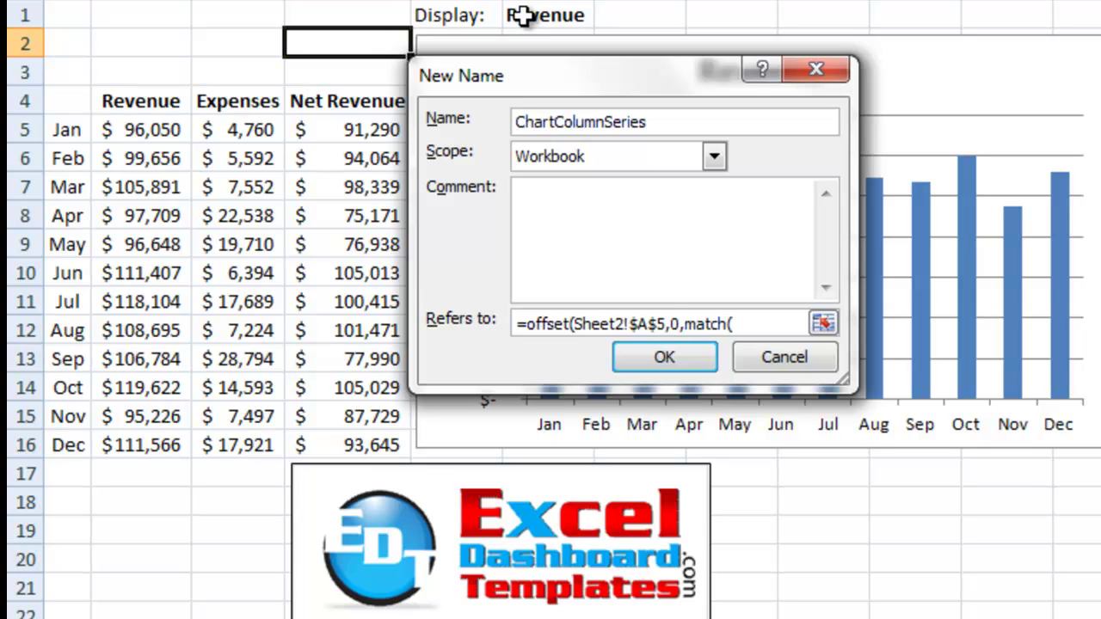
pyautogui.click(523, 16)
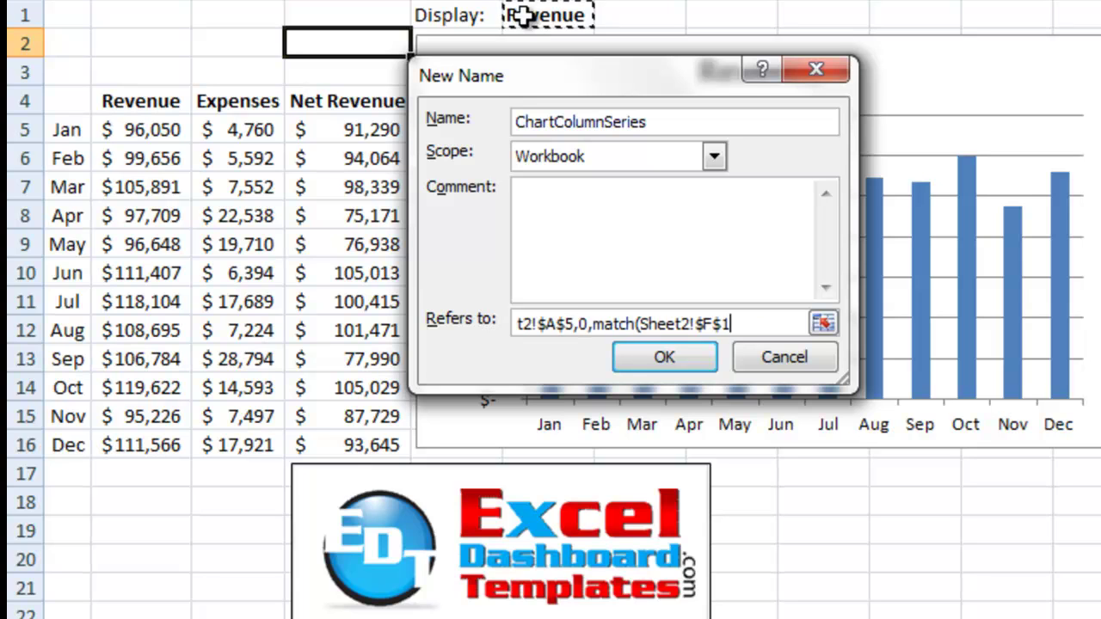
pyautogui.write(',')
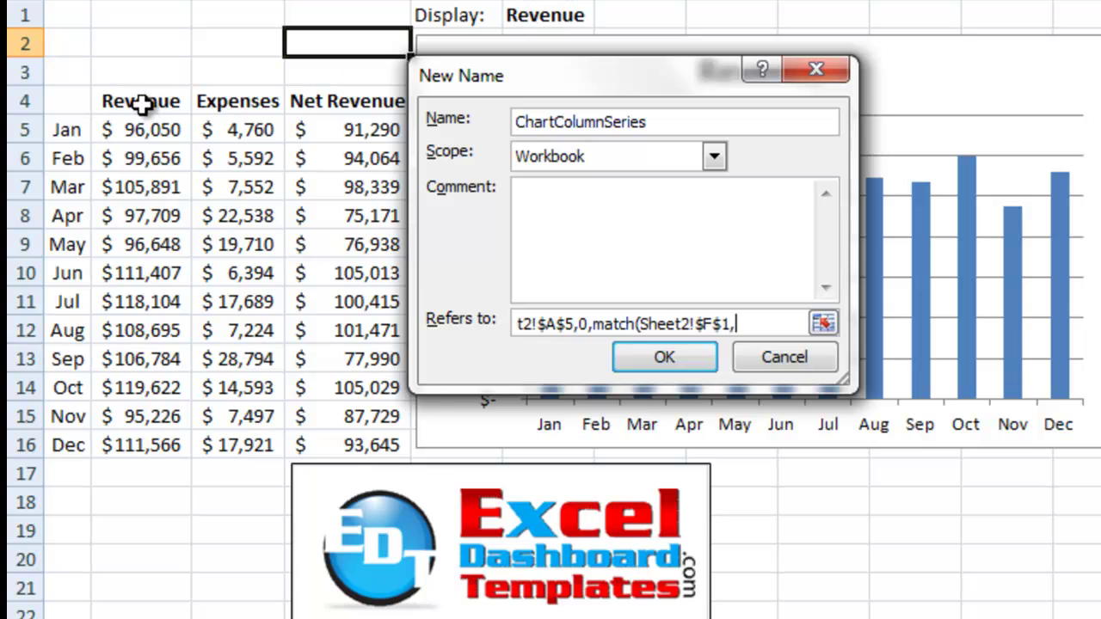
pyautogui.moveTo(141, 103); pyautogui.dragTo(294, 104)
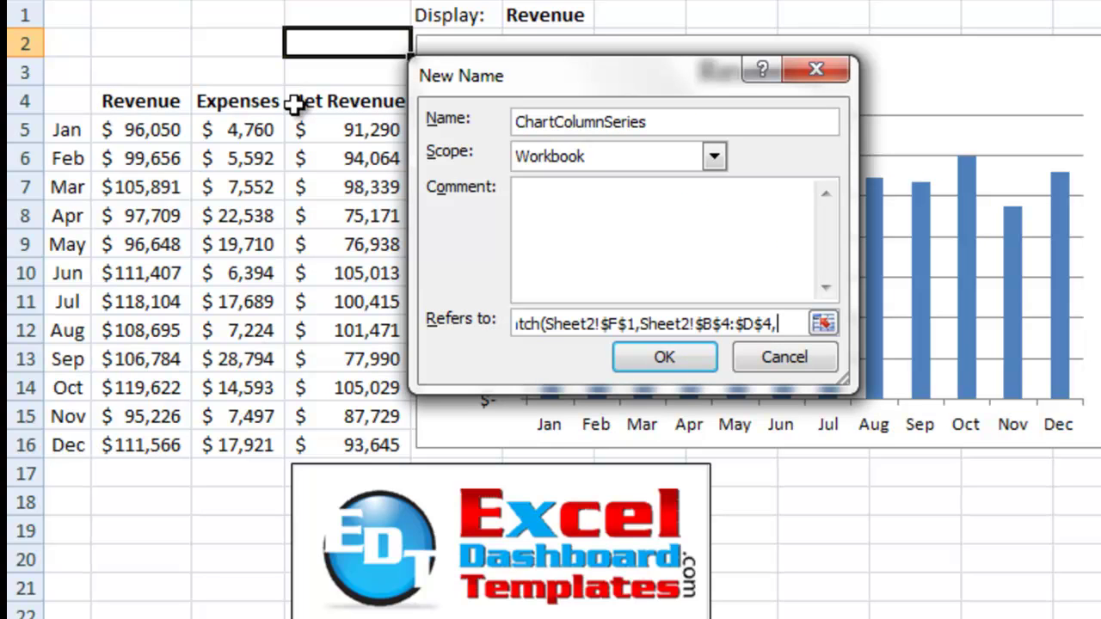
pyautogui.write(',')
pyautogui.write('0')
pyautogui.write(')')
pyautogui.write(',')
pyautogui.write('12')
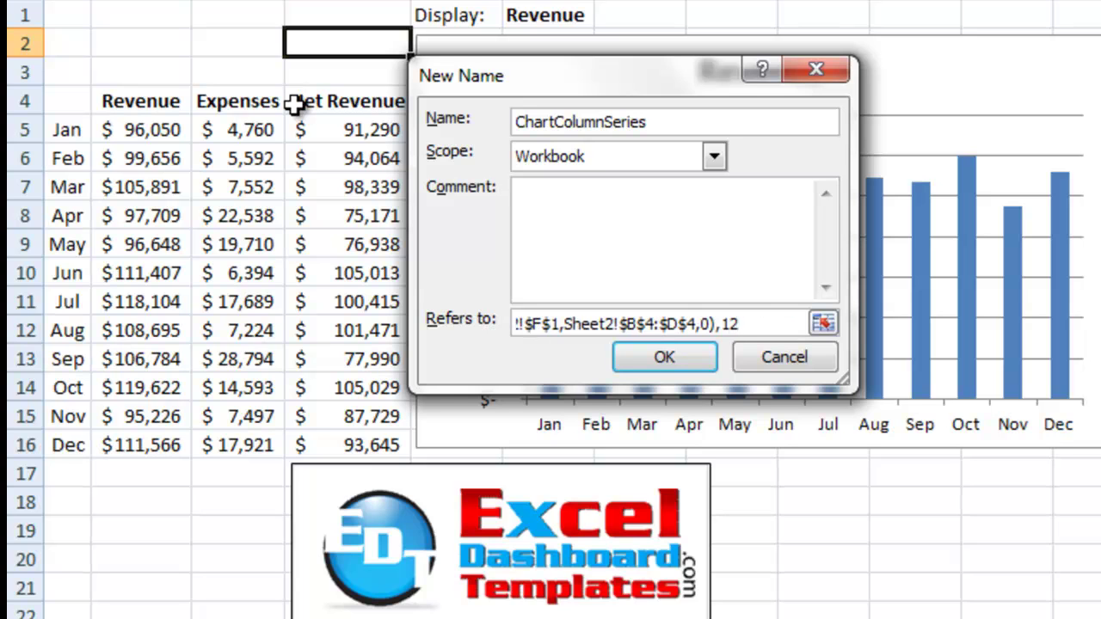
pyautogui.write(',')
pyautogui.write('1')
pyautogui.write(')')
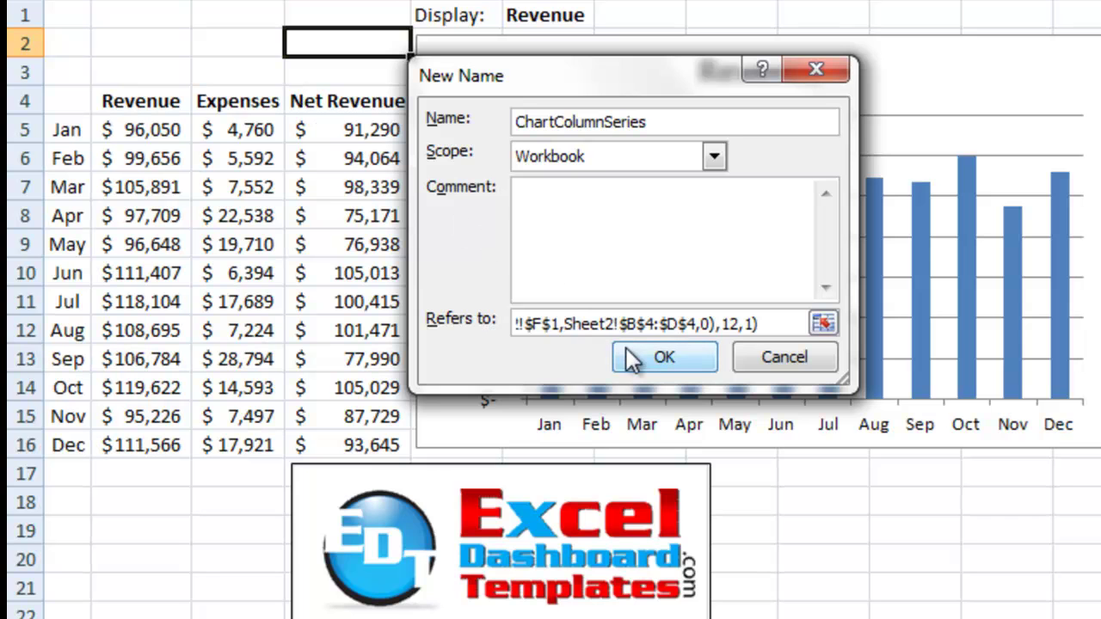
# Save ChartColumnSeries and verify in Name Manager that it refers to B5:B16
pyautogui.click(628, 349)
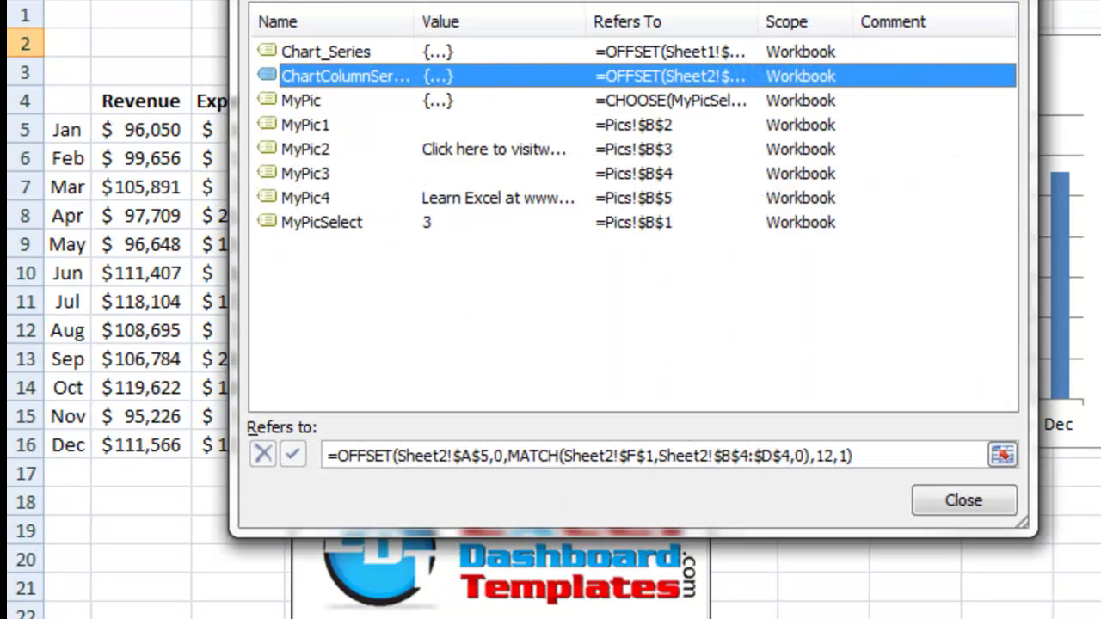
pyautogui.moveTo(602, 2); pyautogui.dragTo(790, 17)
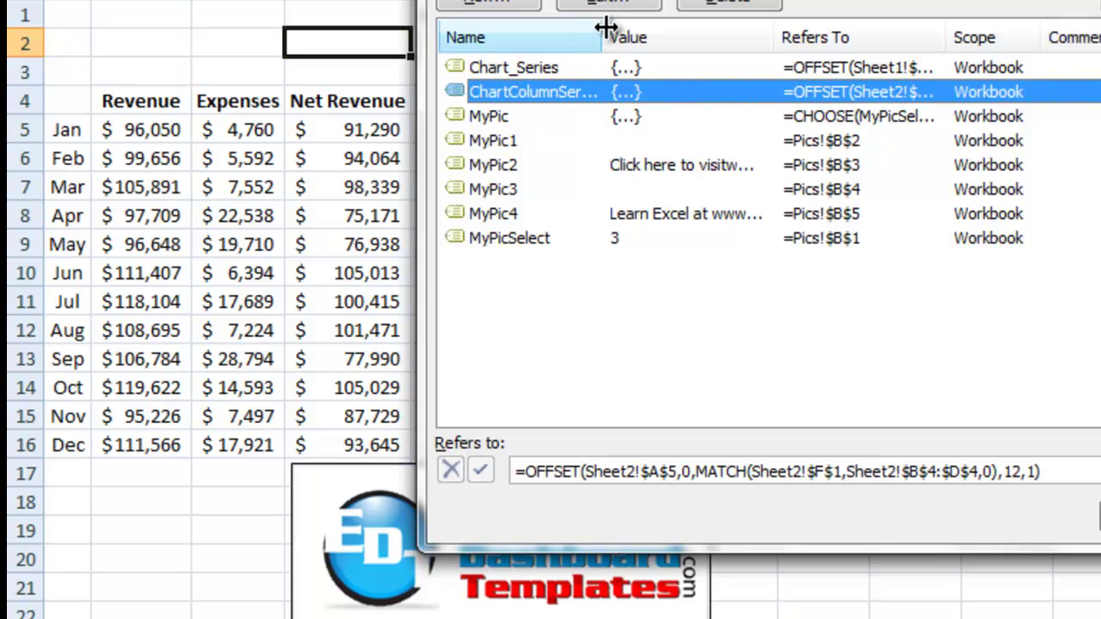
pyautogui.moveTo(601, 37); pyautogui.dragTo(626, 34)
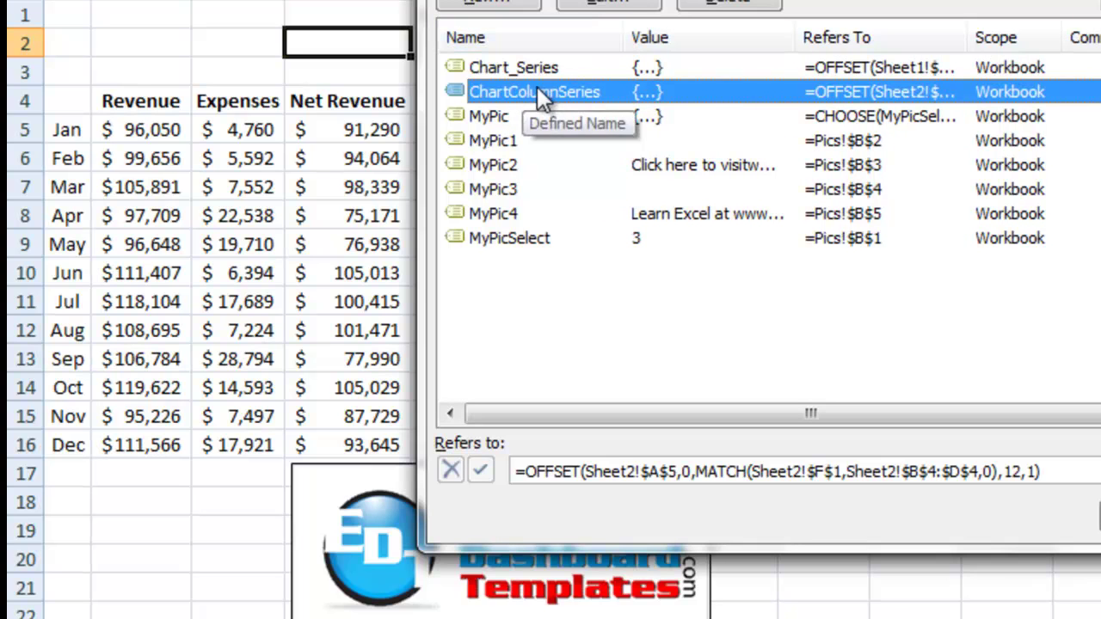
pyautogui.click(583, 473)
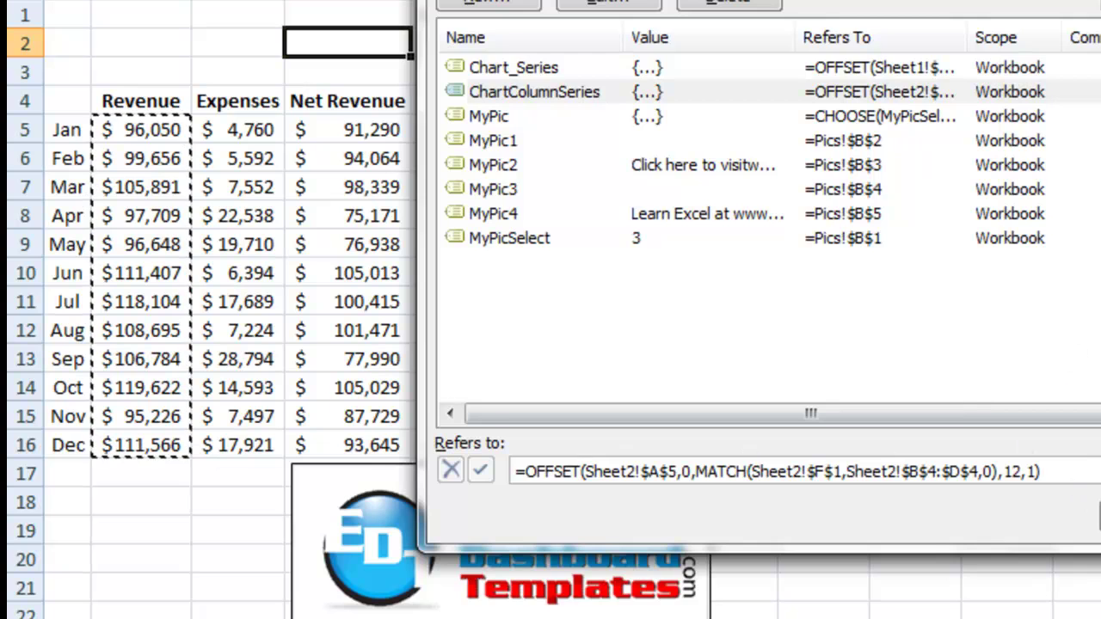
pyautogui.click(1092, 511)
pyautogui.click(533, 15)
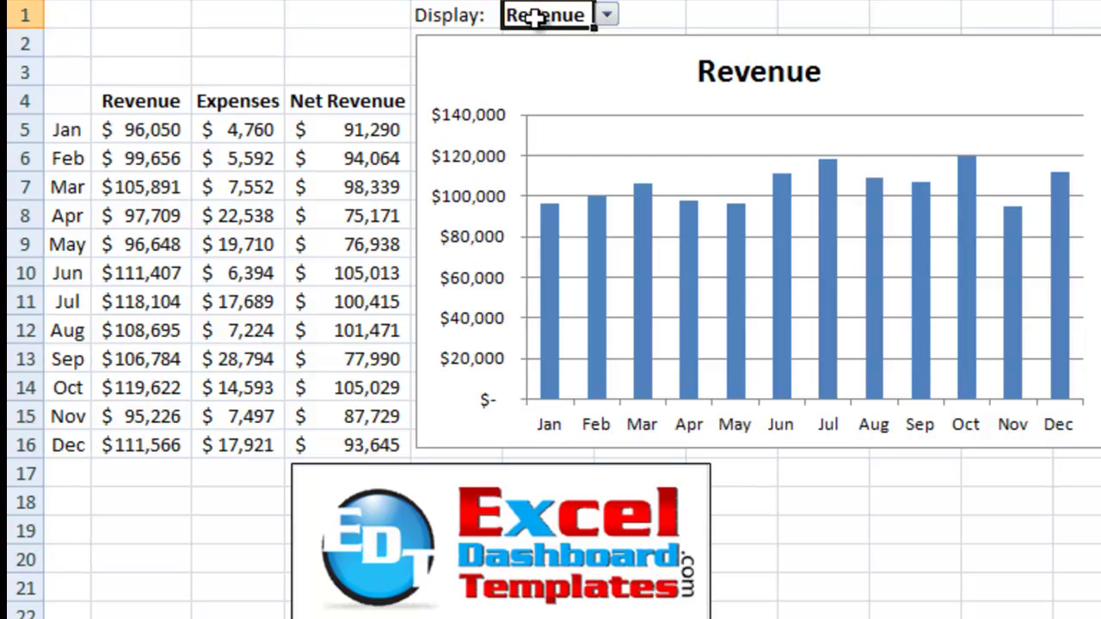
pyautogui.click(607, 16)
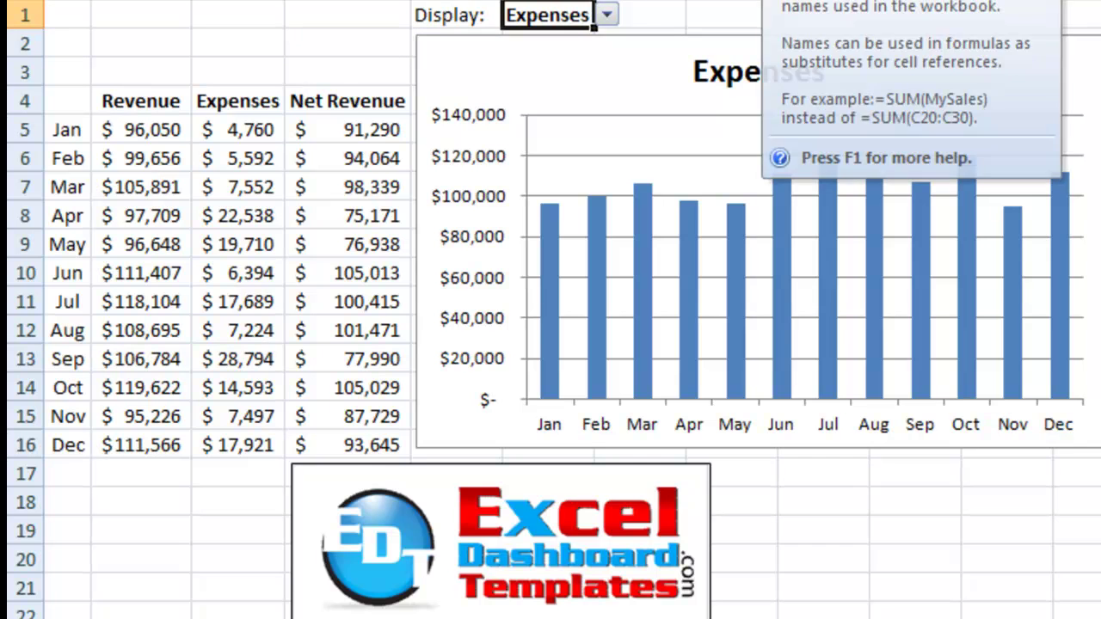
pyautogui.click(766, 0)
pyautogui.click(576, 93)
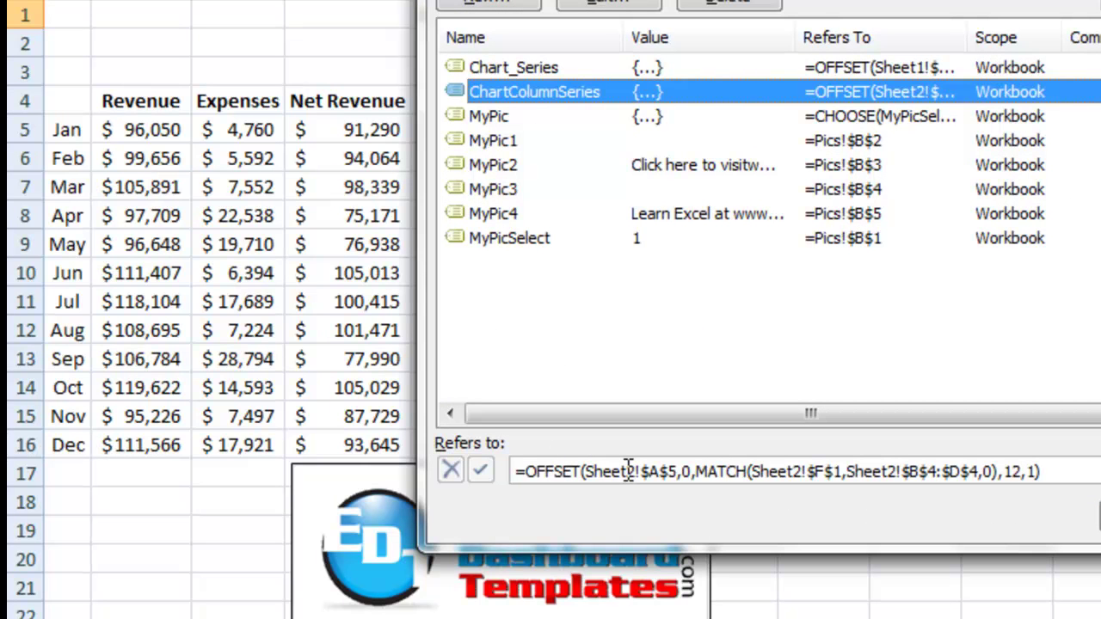
pyautogui.click(628, 471)
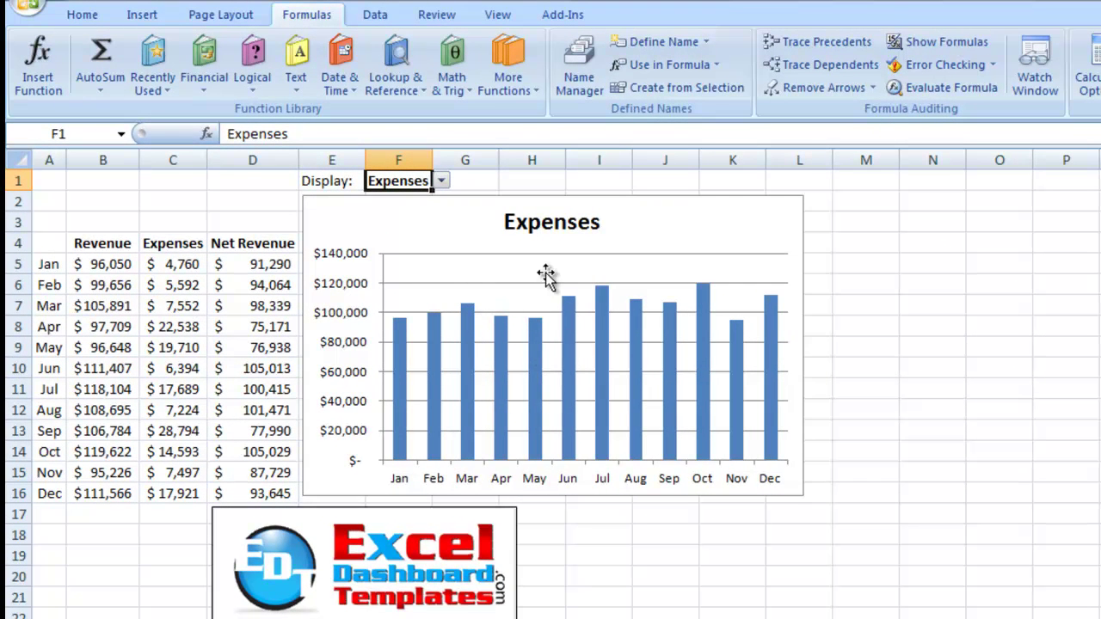
# Open the chart's Select Data settings and edit the Revenue series (name B4, values B5:B16)
pyautogui.click(468, 227)
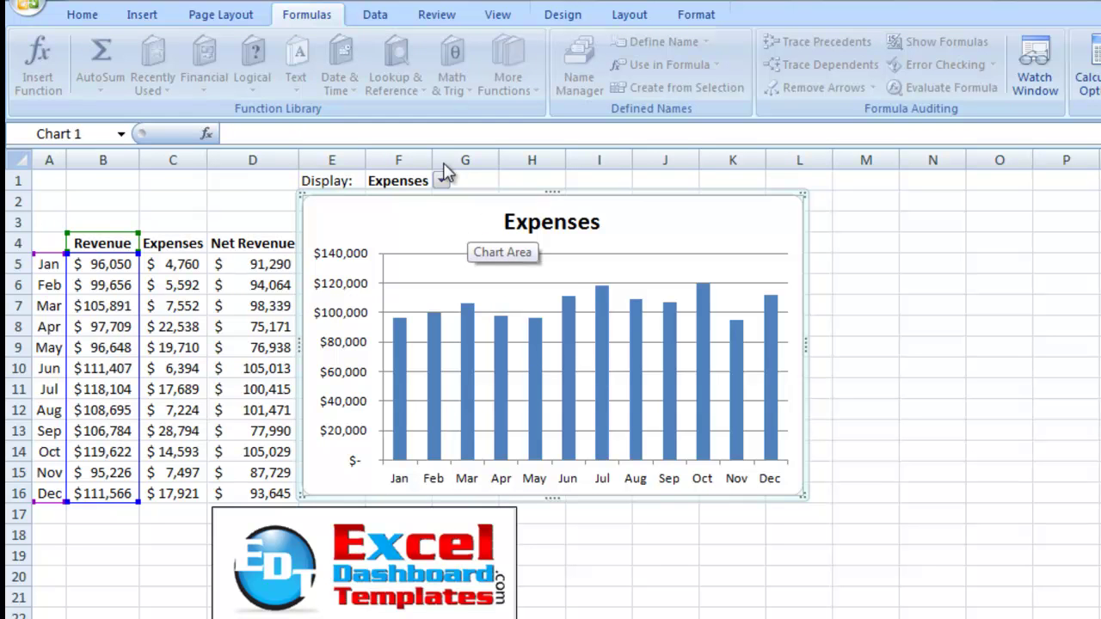
pyautogui.click(375, 19)
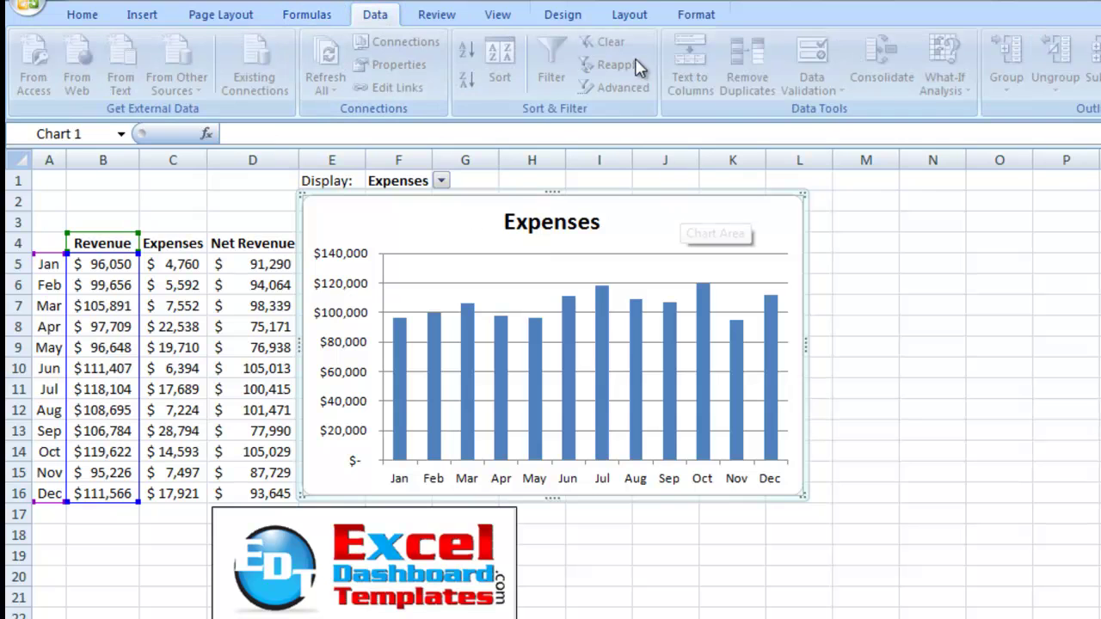
pyautogui.click(585, 24)
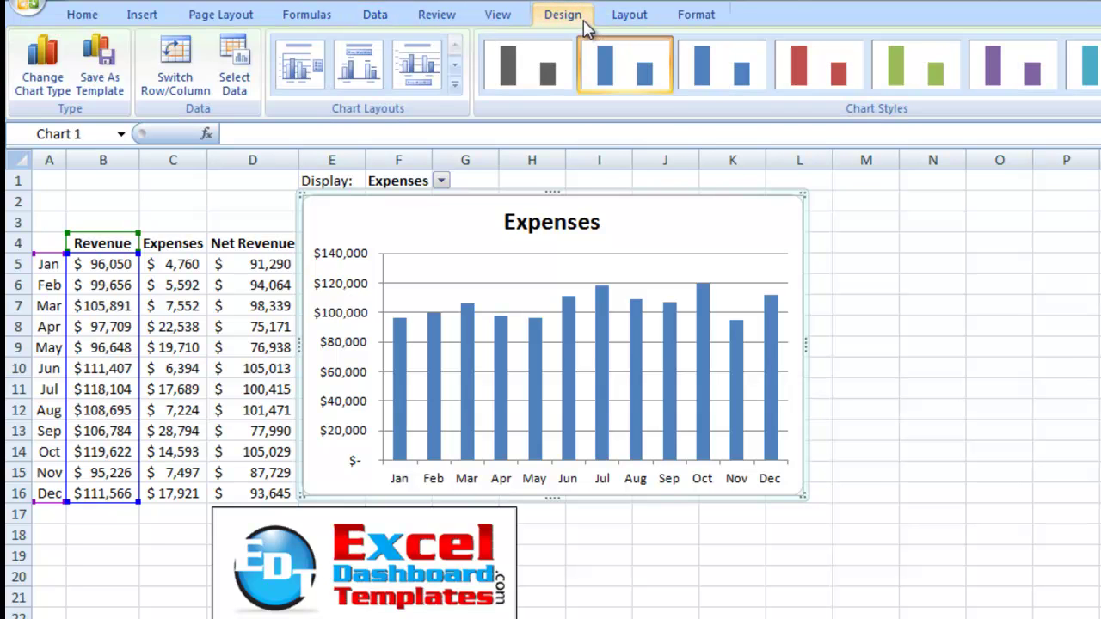
pyautogui.click(239, 83)
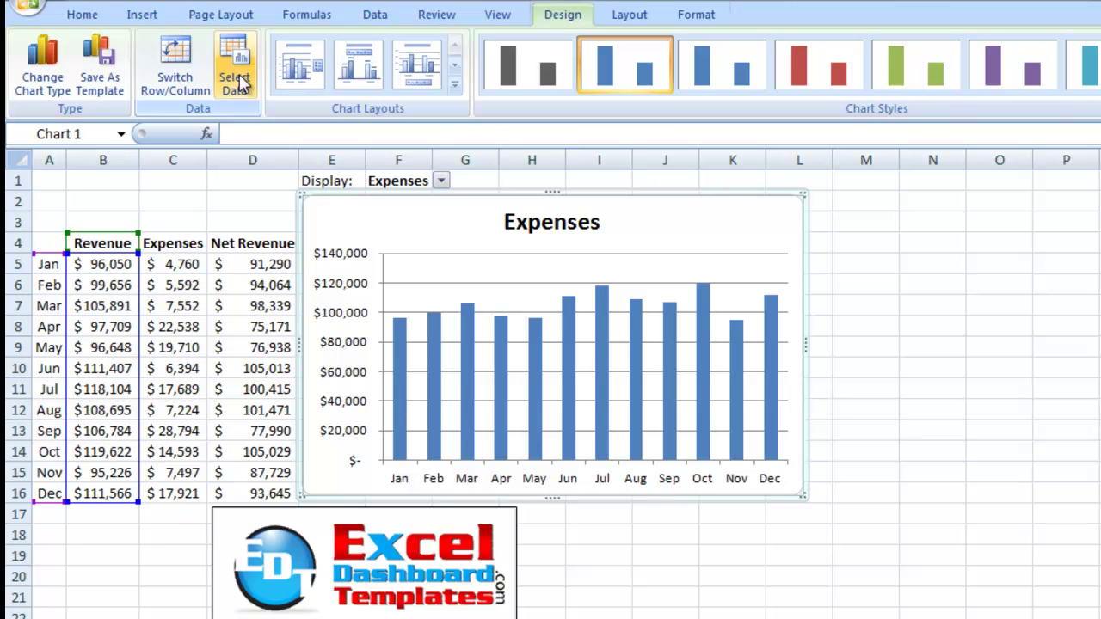
pyautogui.click(239, 83)
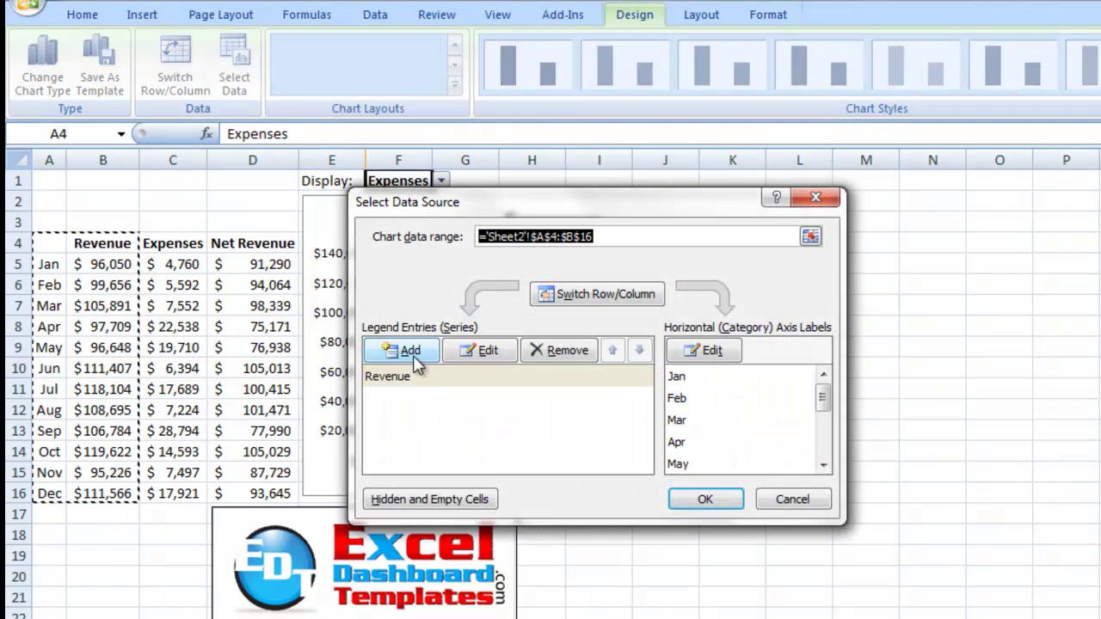
pyautogui.click(400, 378)
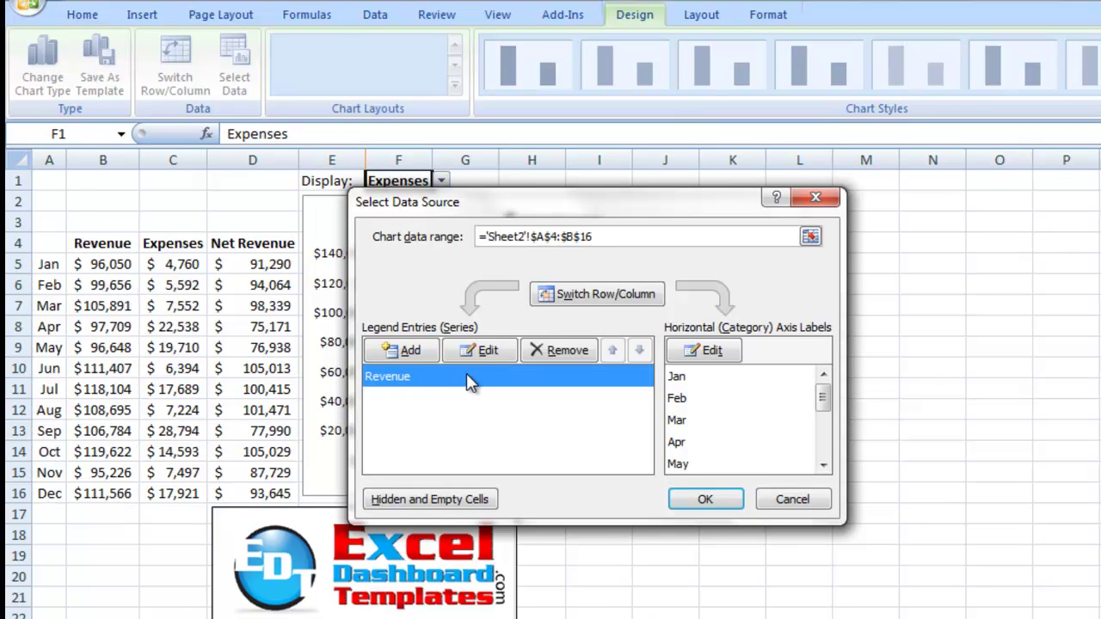
pyautogui.click(480, 350)
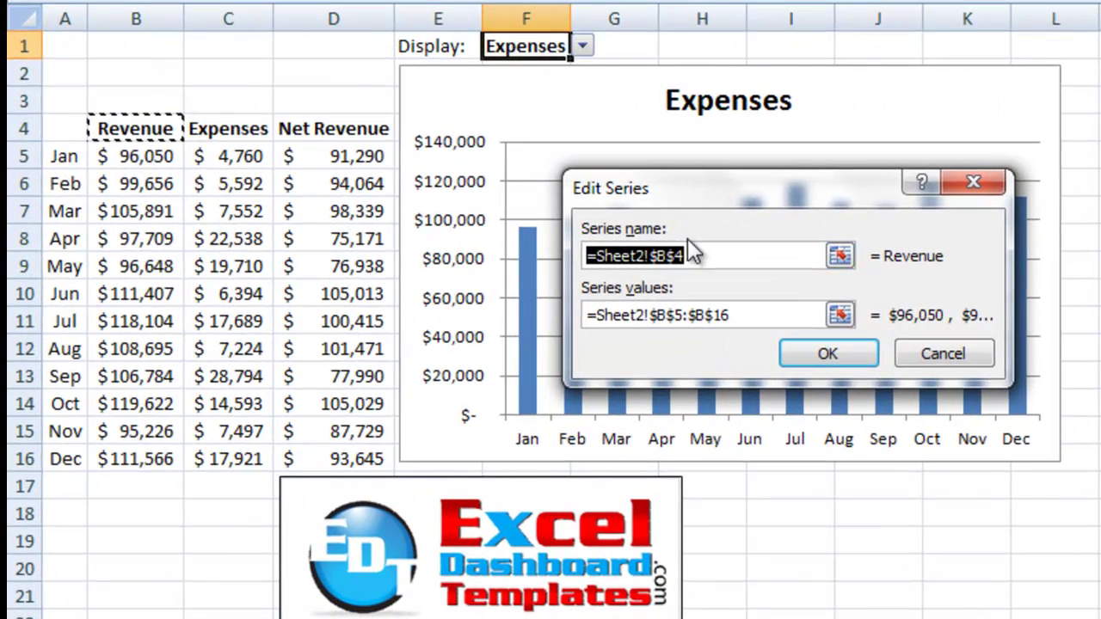
# Set the series name to cell F1 and its values to the ChartColumnSeries named range
pyautogui.click(532, 46)
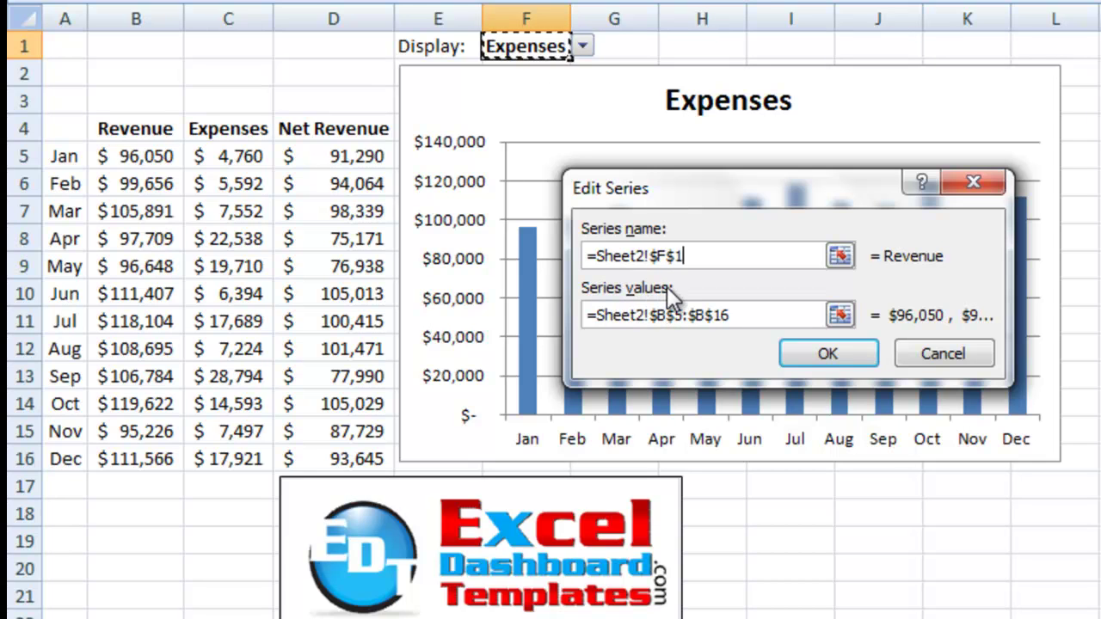
pyautogui.moveTo(650, 315); pyautogui.dragTo(675, 314)
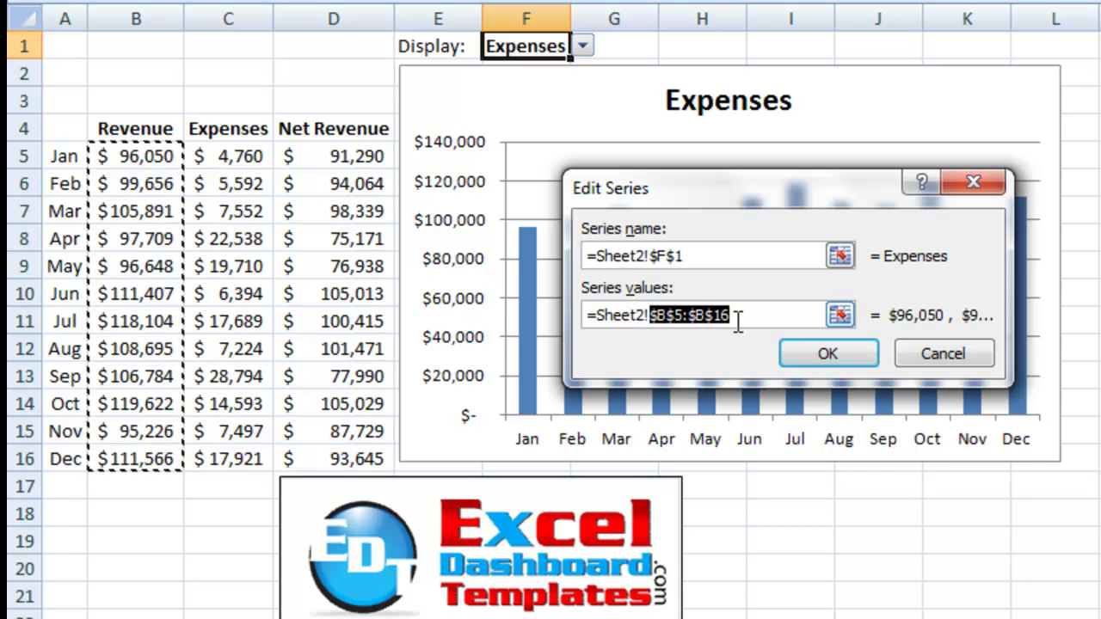
pyautogui.press('F3')
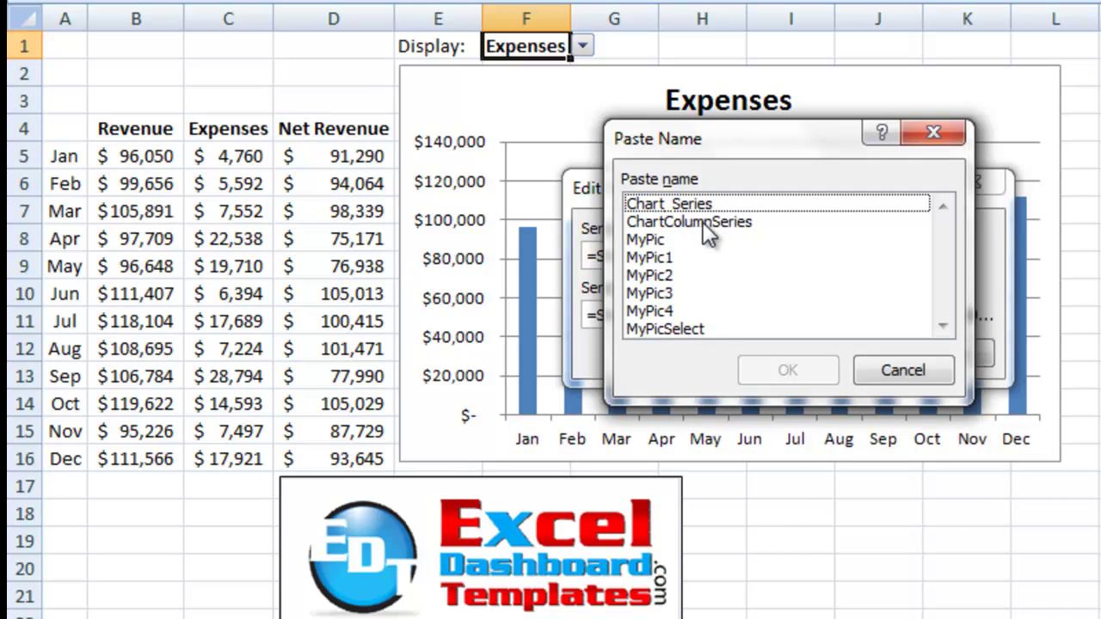
pyautogui.click(706, 223)
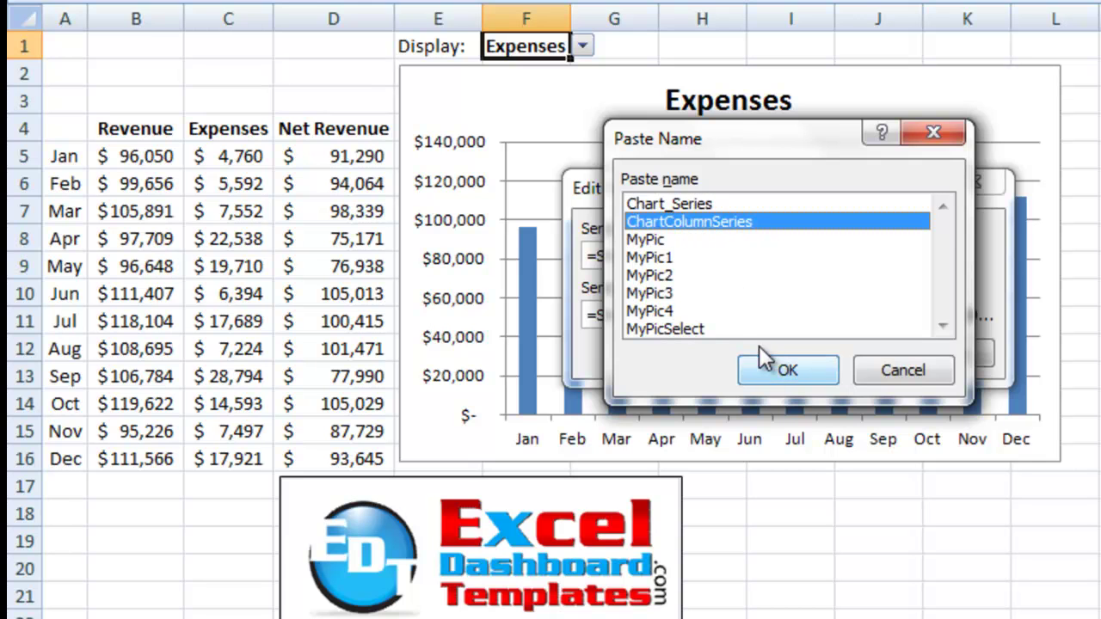
pyautogui.click(764, 369)
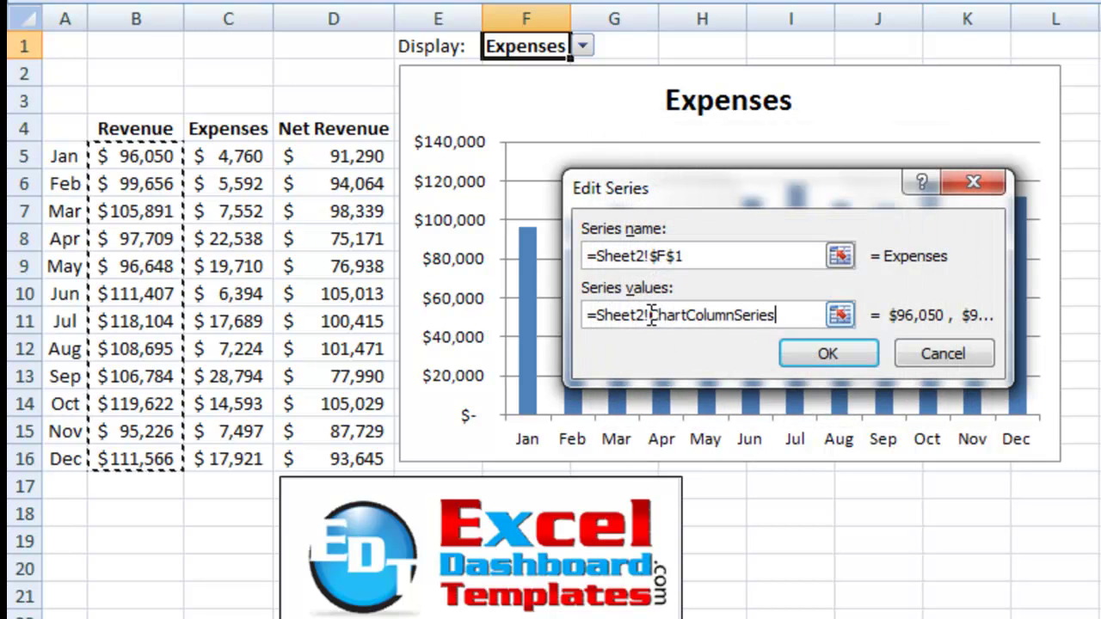
pyautogui.moveTo(651, 315); pyautogui.dragTo(775, 314)
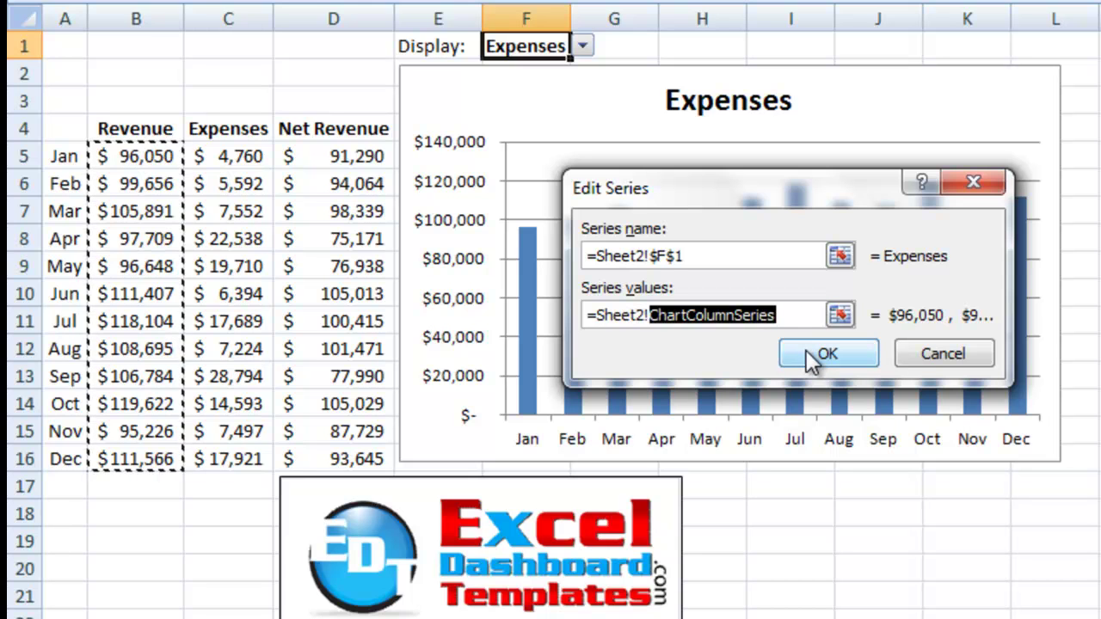
# Apply the new series to the chart and set F1 to Net Revenue
pyautogui.click(805, 350)
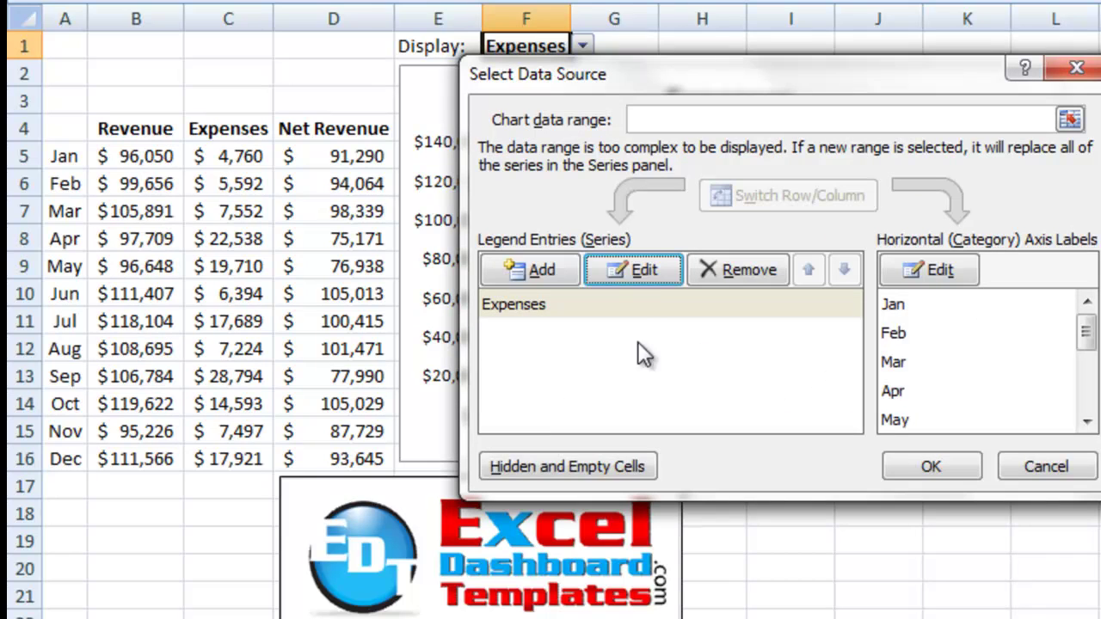
pyautogui.click(927, 471)
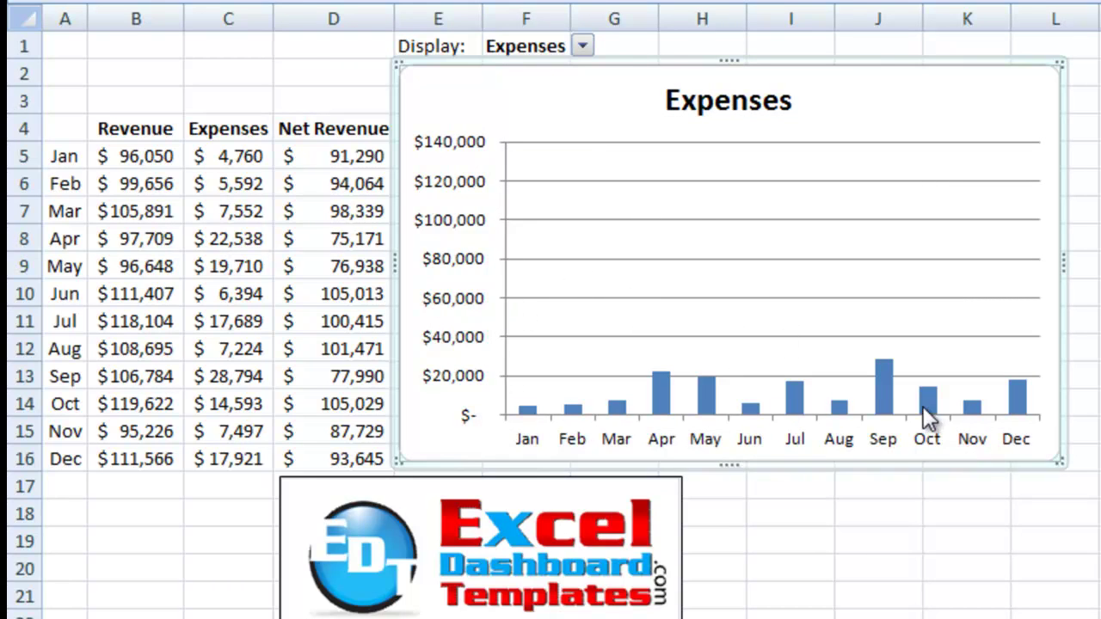
pyautogui.click(585, 45)
pyautogui.click(550, 105)
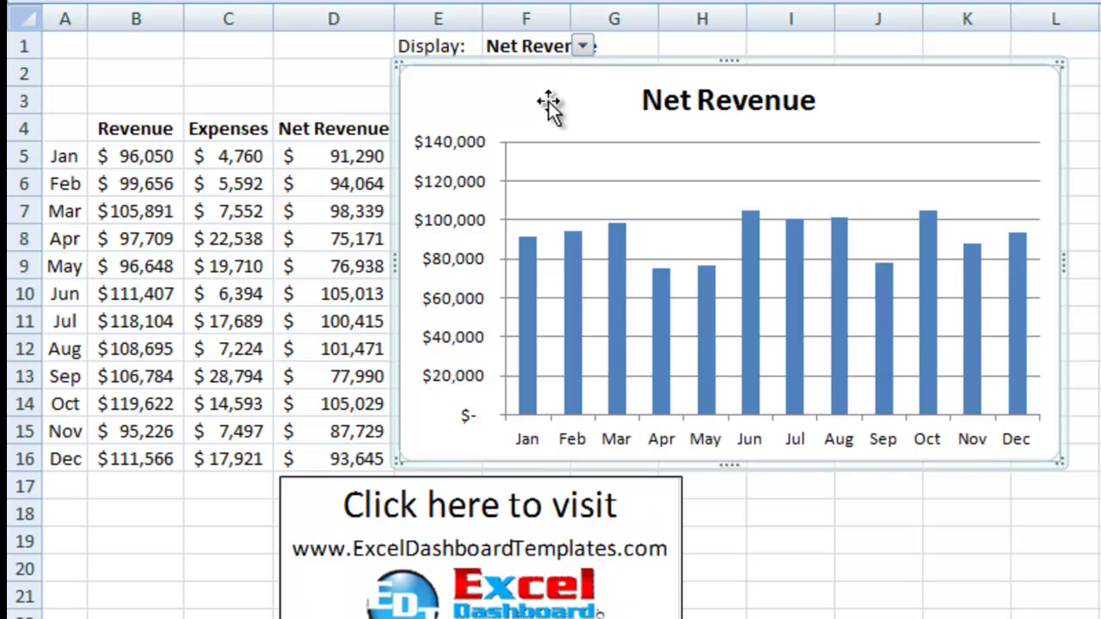
# Test the chart by switching F1 to Revenue, Expenses, then back to Net Revenue
pyautogui.click(582, 45)
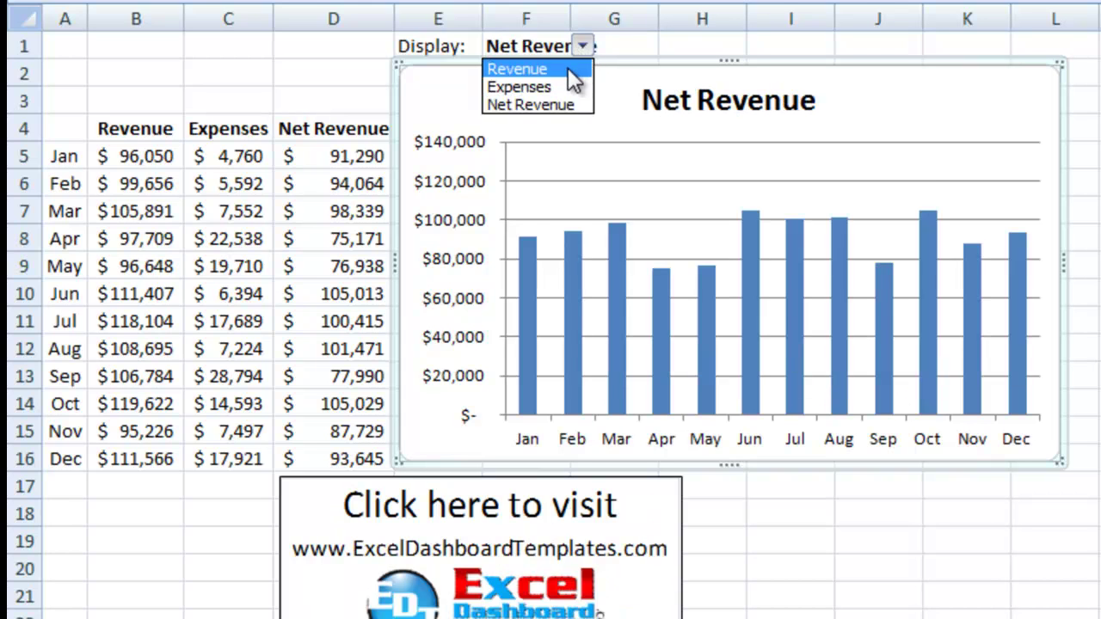
pyautogui.click(567, 68)
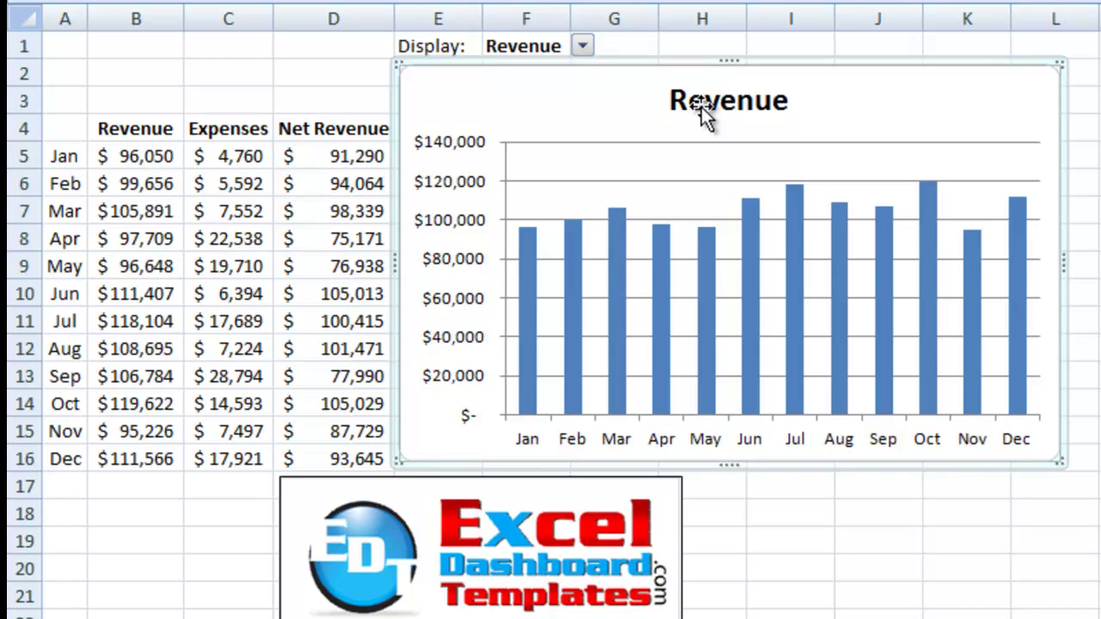
pyautogui.click(583, 45)
pyautogui.click(551, 81)
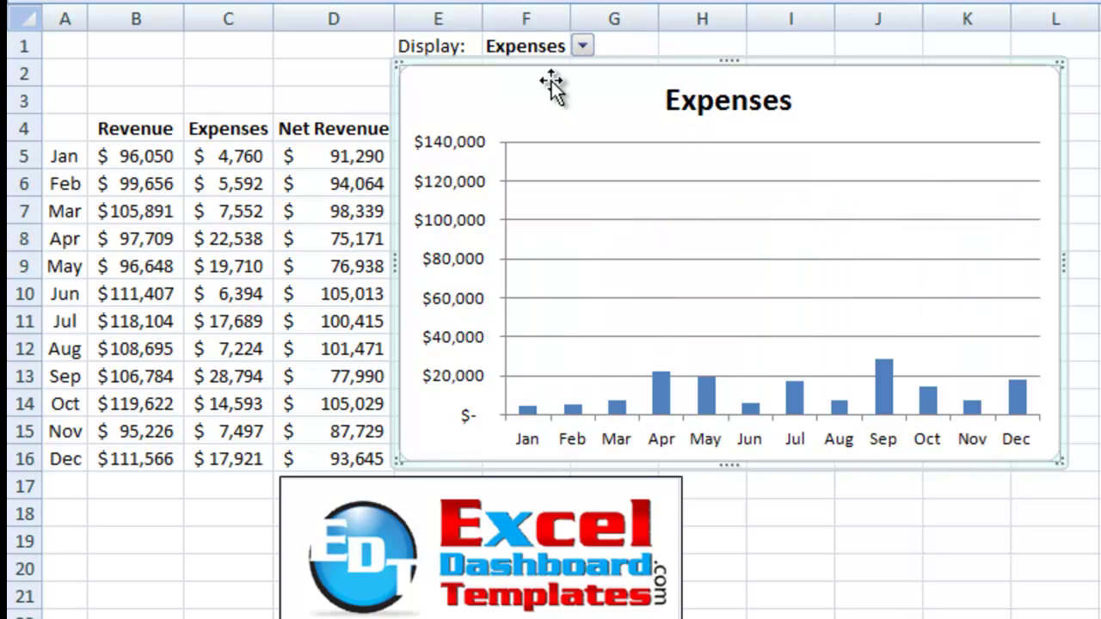
pyautogui.click(581, 45)
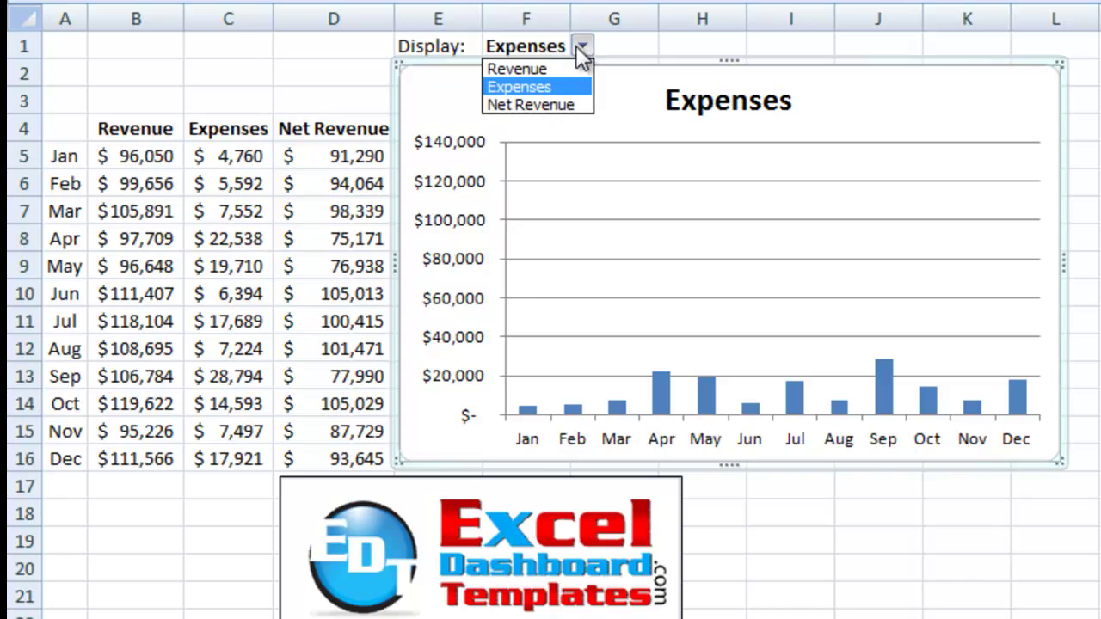
pyautogui.click(561, 103)
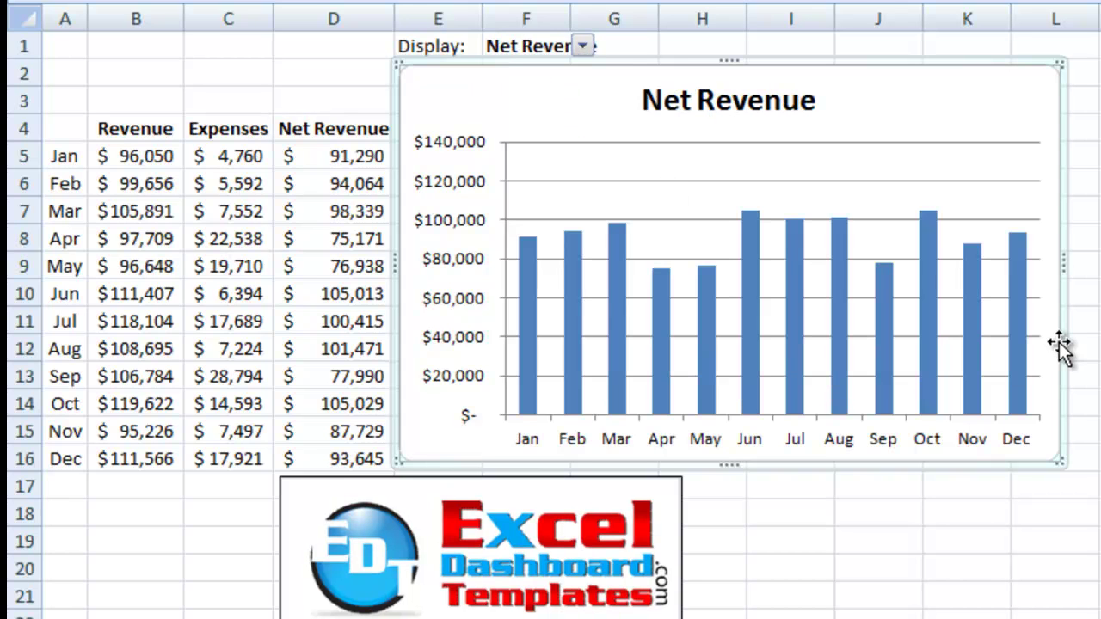